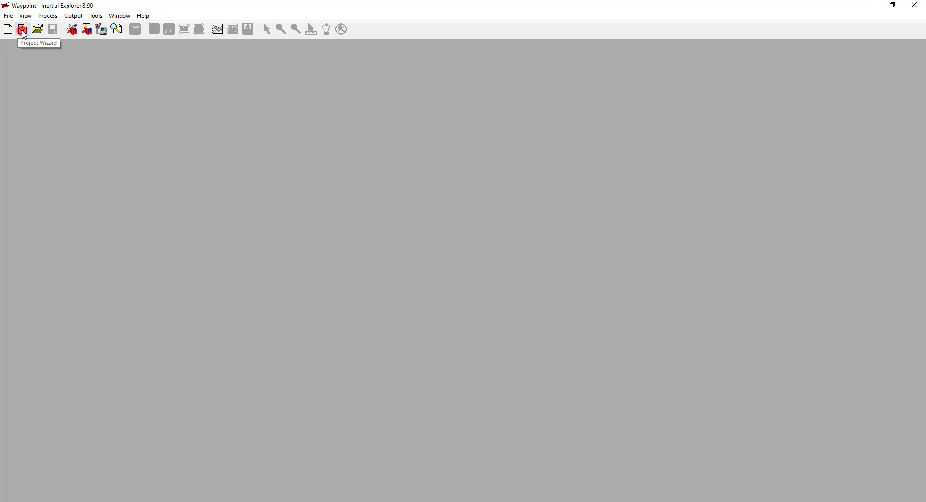
Start a new project with the Project Wizard and begin creating its project file.
{"action": "left_click", "coordinate": [23, 30]}
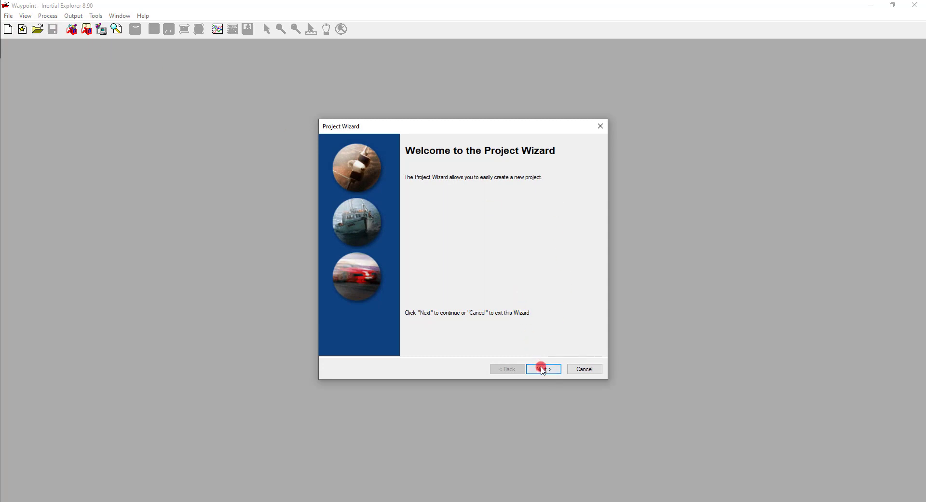
{"action": "left_click", "coordinate": [544, 369]}
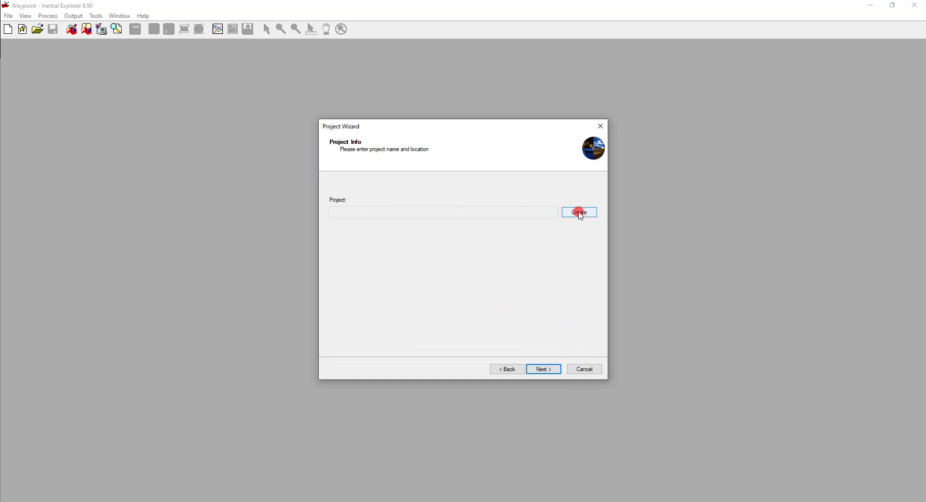
{"action": "left_click", "coordinate": [580, 213]}
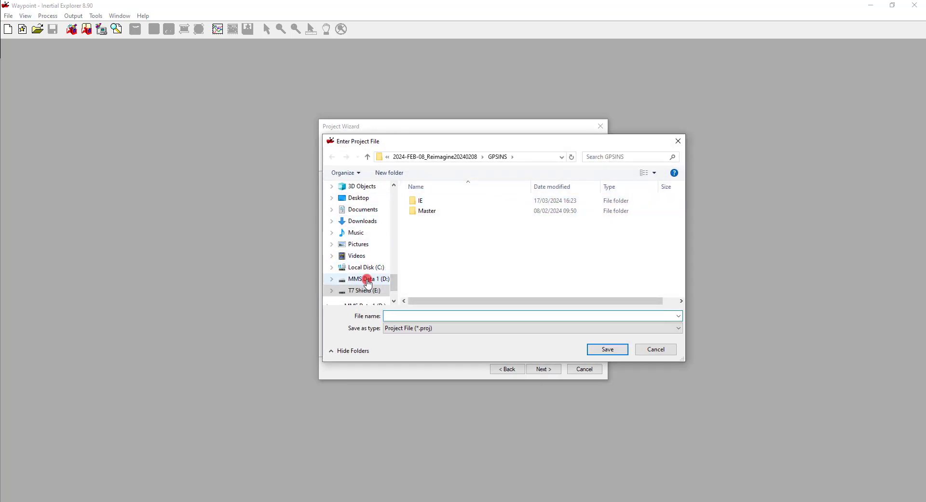
Browse on MMS Data 1 (D:) to the Trajectory folder of 20231011.job in VideoTestProject's US_30_Somerdale_clone.PegasusProject.
{"action": "left_click", "coordinate": [366, 279]}
{"action": "scroll", "coordinate": [433, 271], "scroll_direction": "down", "scroll_amount": 5}
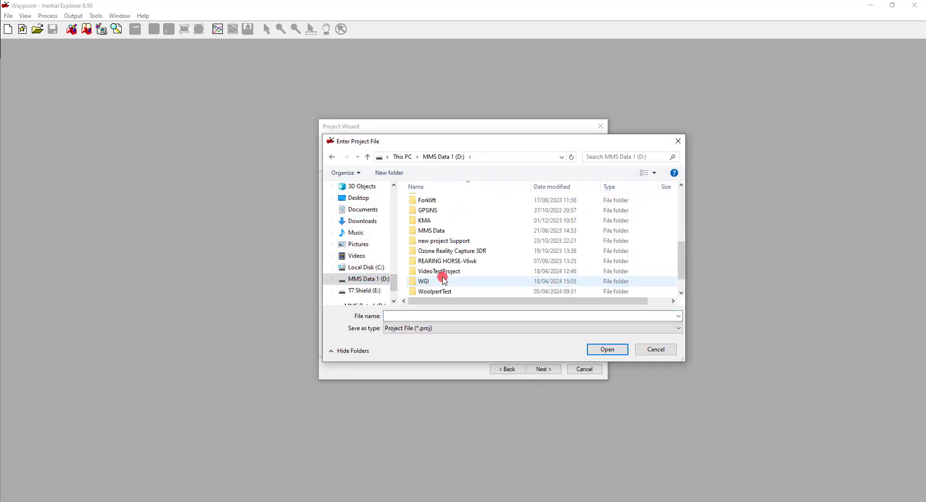
{"action": "left_click", "coordinate": [438, 261]}
{"action": "scroll", "coordinate": [437, 261], "scroll_direction": "down", "scroll_amount": 1}
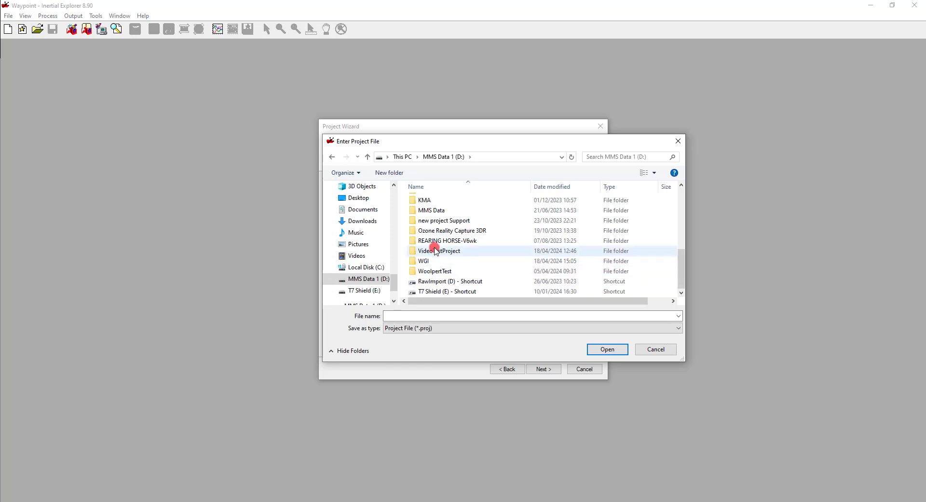
{"action": "double_click", "coordinate": [436, 250]}
{"action": "double_click", "coordinate": [441, 199]}
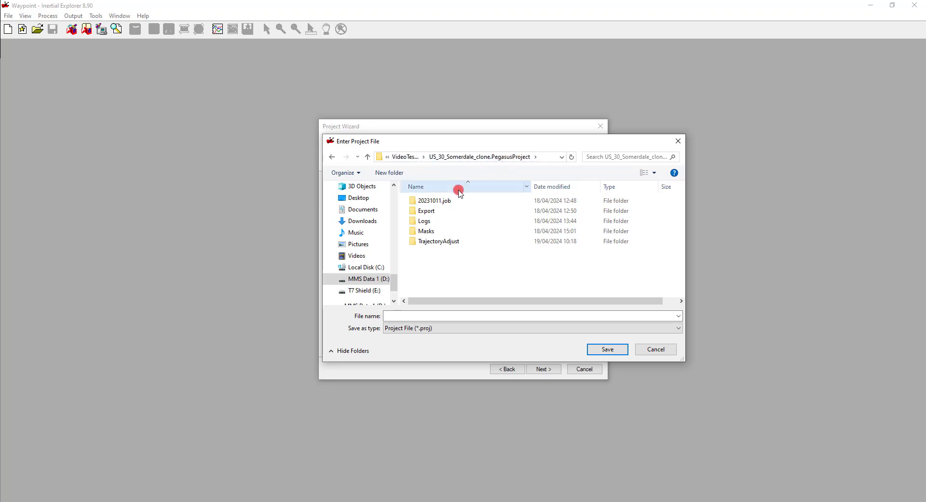
{"action": "double_click", "coordinate": [443, 202]}
{"action": "scroll", "coordinate": [454, 220], "scroll_direction": "down", "scroll_amount": 2}
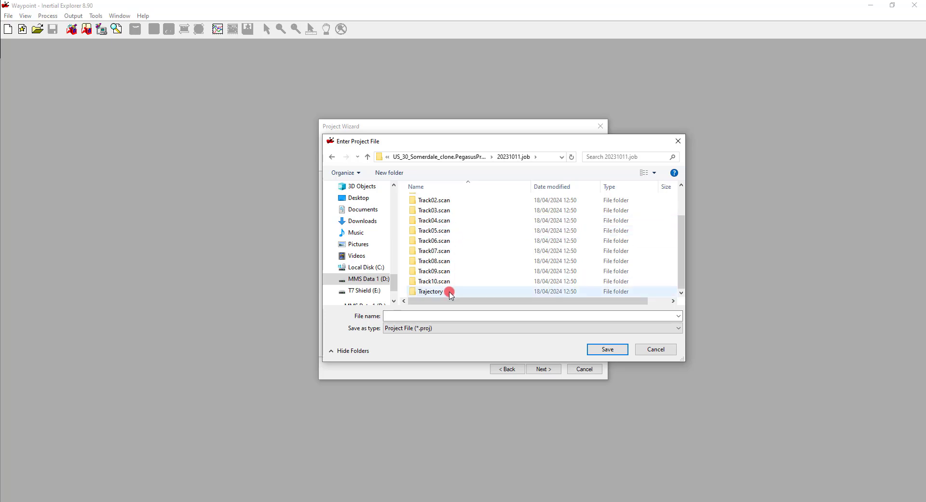
{"action": "double_click", "coordinate": [449, 292]}
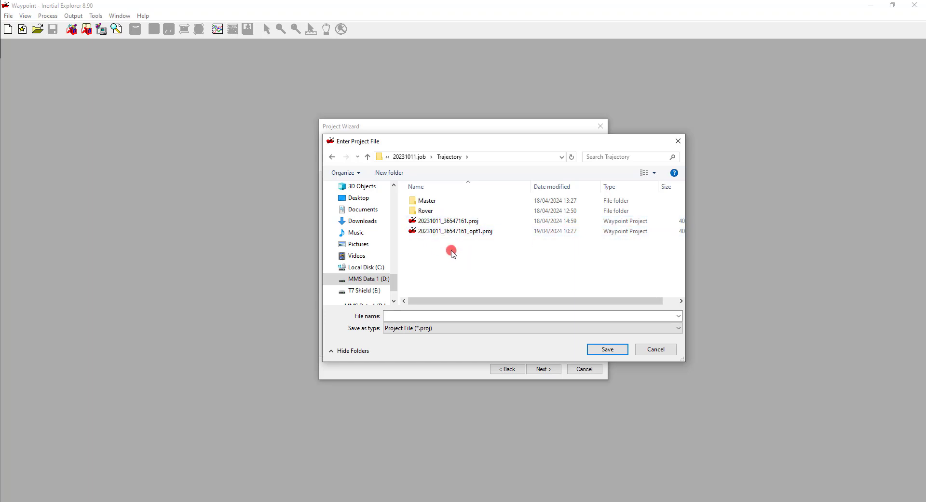
Create a new folder named IE inside the Trajectory folder.
{"action": "right_click", "coordinate": [457, 268]}
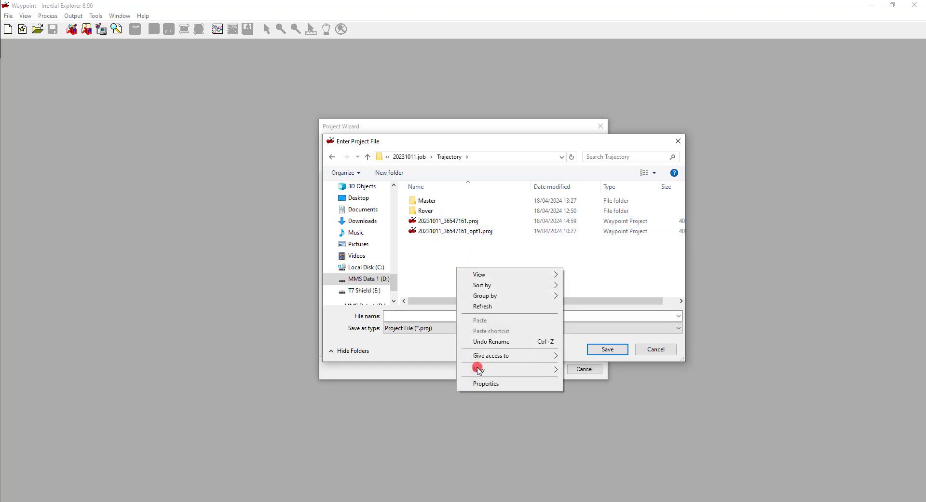
{"action": "mouse_move", "coordinate": [554, 371]}
{"action": "left_click", "coordinate": [585, 370]}
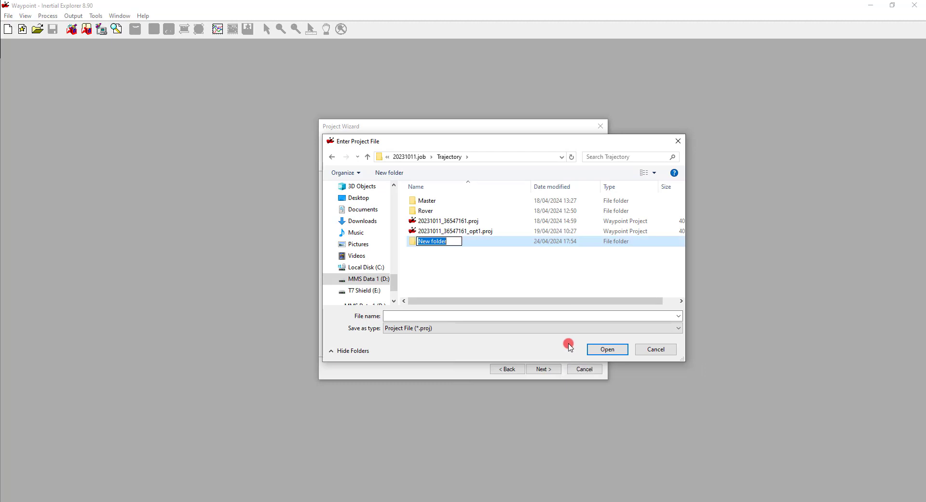
{"action": "type", "text": "IE"}
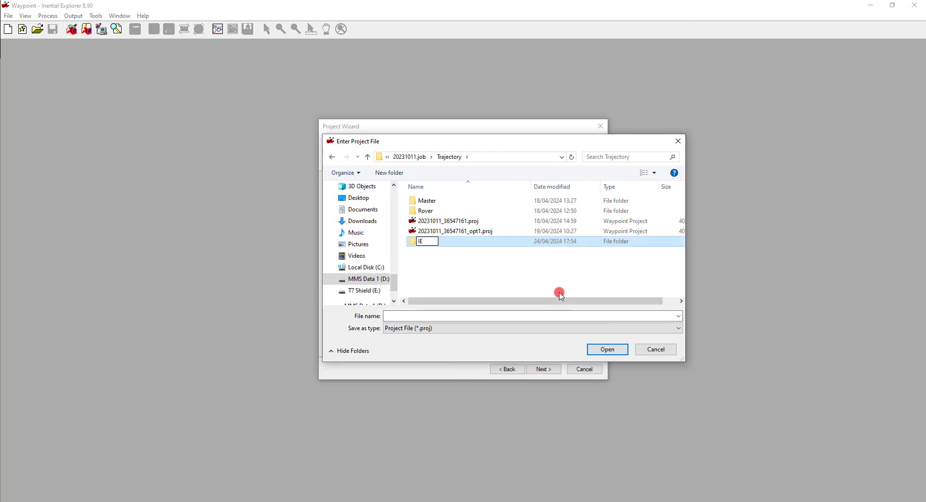
{"action": "left_click", "coordinate": [539, 272]}
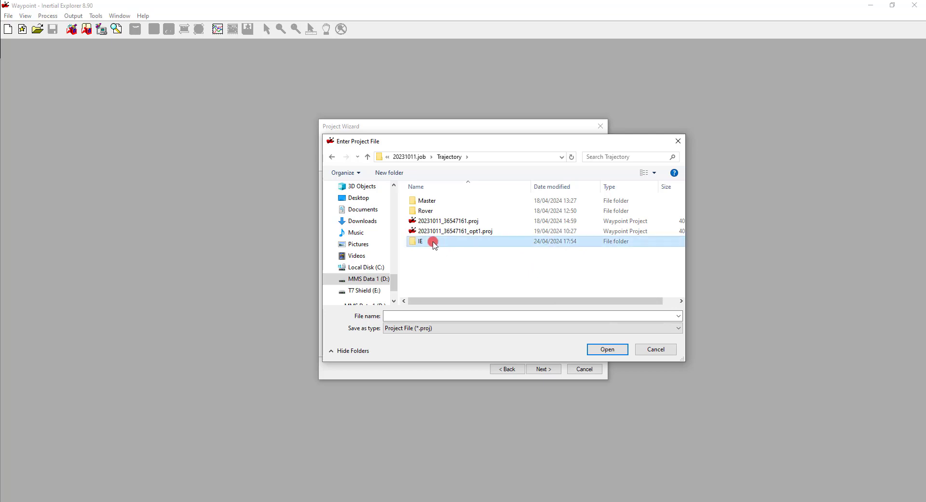
Save the project file as VideoTestIE in the IE folder and continue to the rover data.
{"action": "double_click", "coordinate": [434, 244]}
{"action": "left_click", "coordinate": [437, 317]}
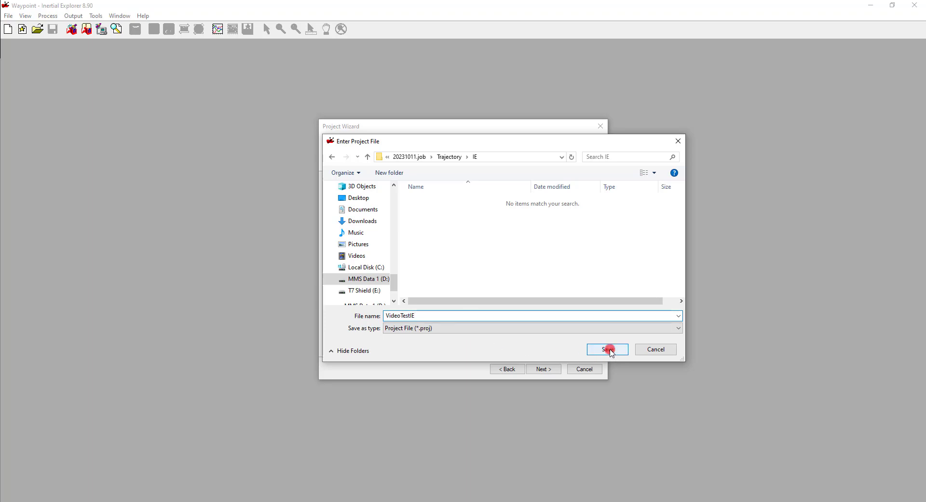
{"action": "left_click", "coordinate": [609, 350]}
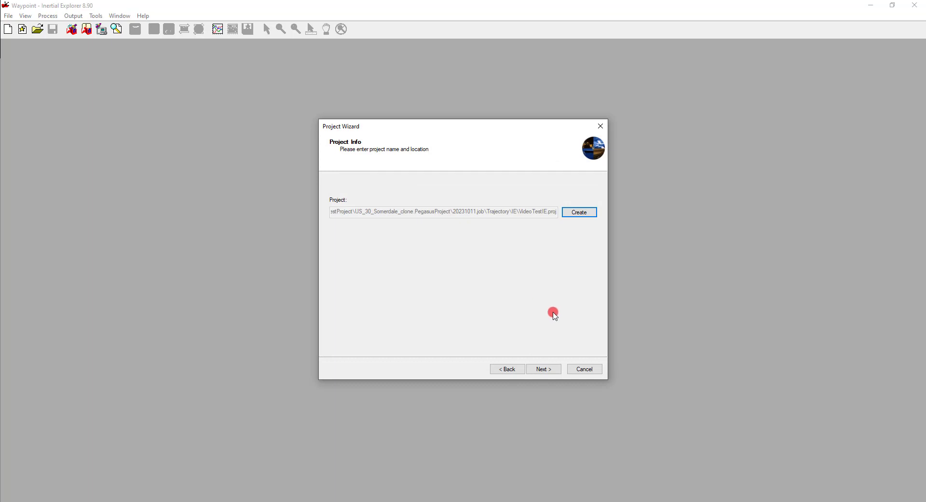
{"action": "left_click", "coordinate": [545, 369]}
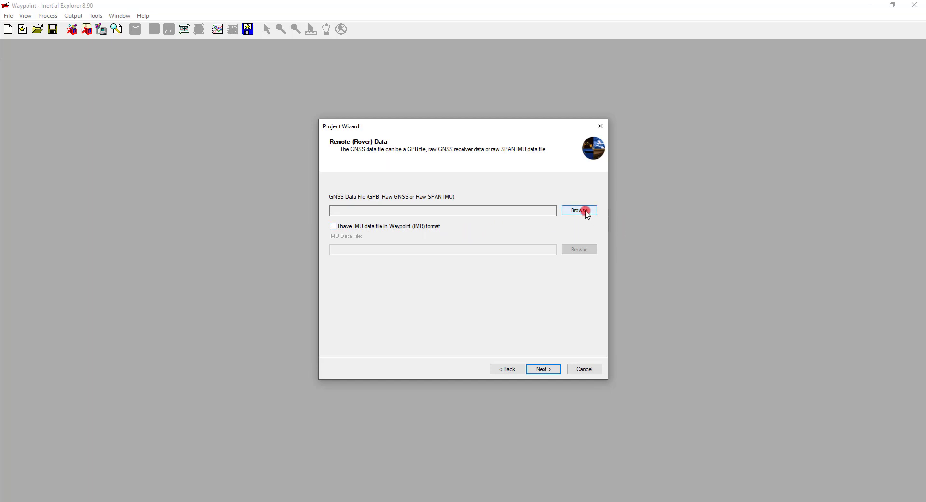
Load 36547161.gps from the Trajectory\Rover folder as rover GNSS data and convert it, overwriting the existing GPB file.
{"action": "left_click", "coordinate": [585, 211]}
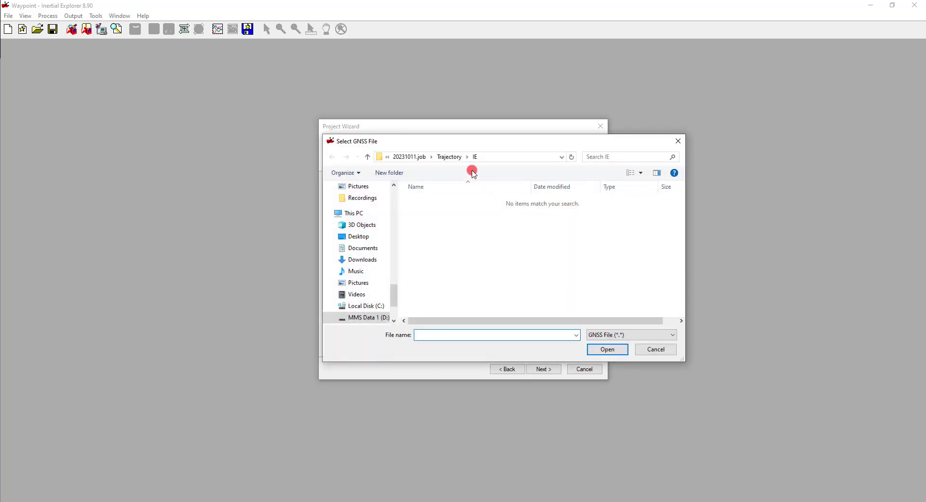
{"action": "left_click", "coordinate": [448, 157]}
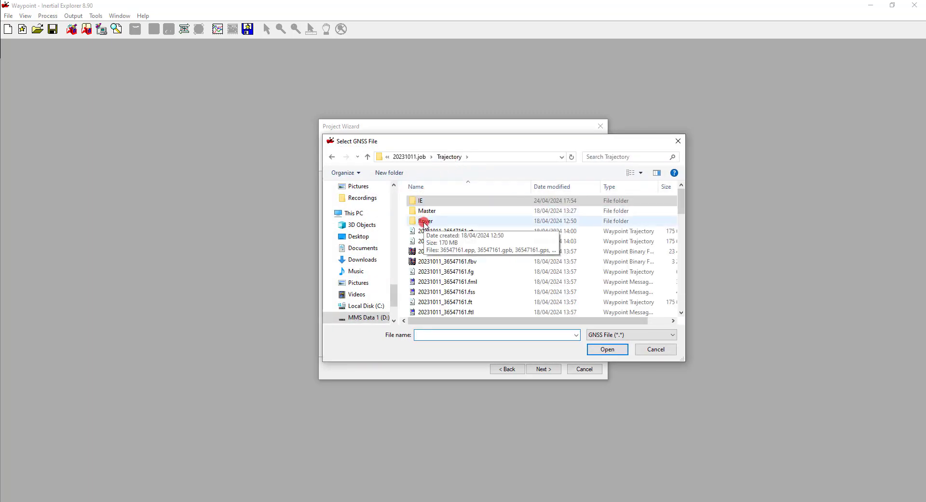
{"action": "double_click", "coordinate": [424, 222]}
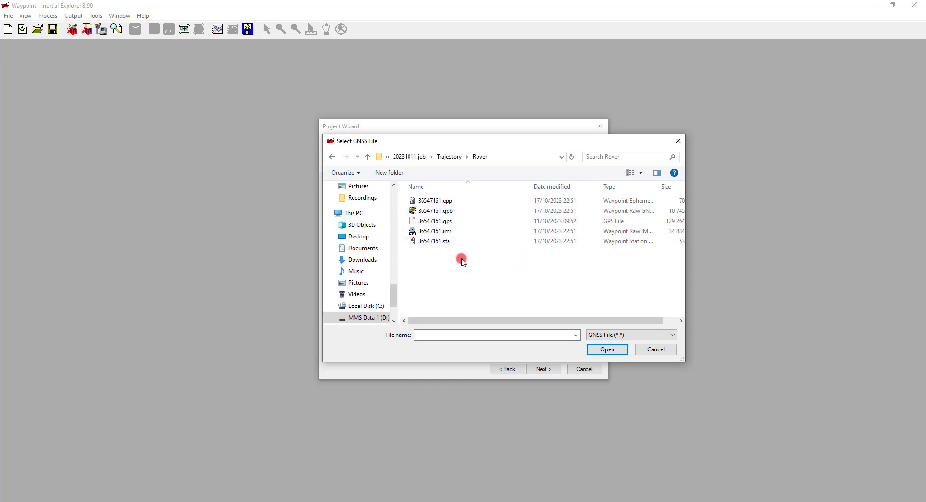
{"action": "left_click", "coordinate": [436, 221]}
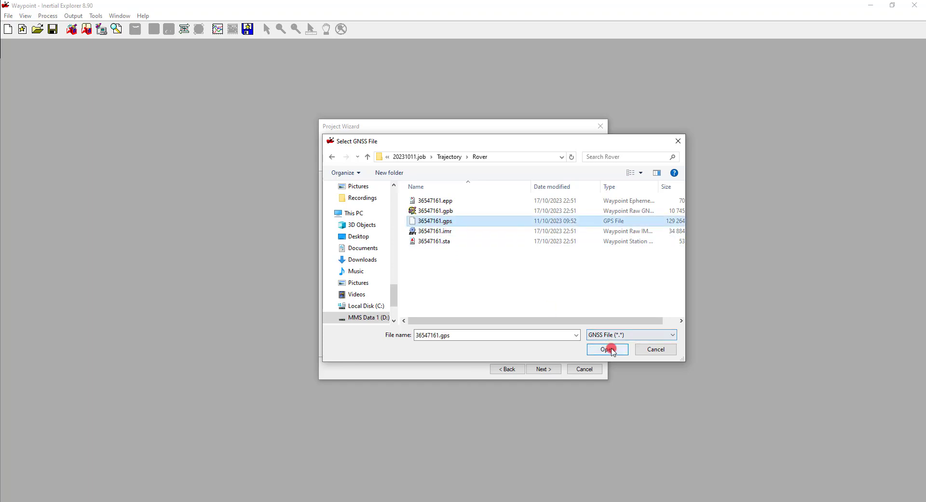
{"action": "left_click", "coordinate": [607, 349]}
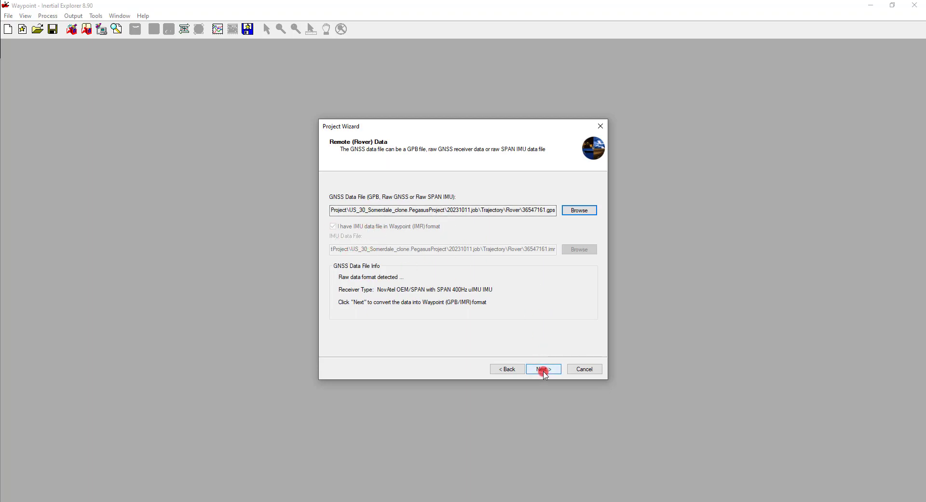
{"action": "left_click", "coordinate": [544, 369]}
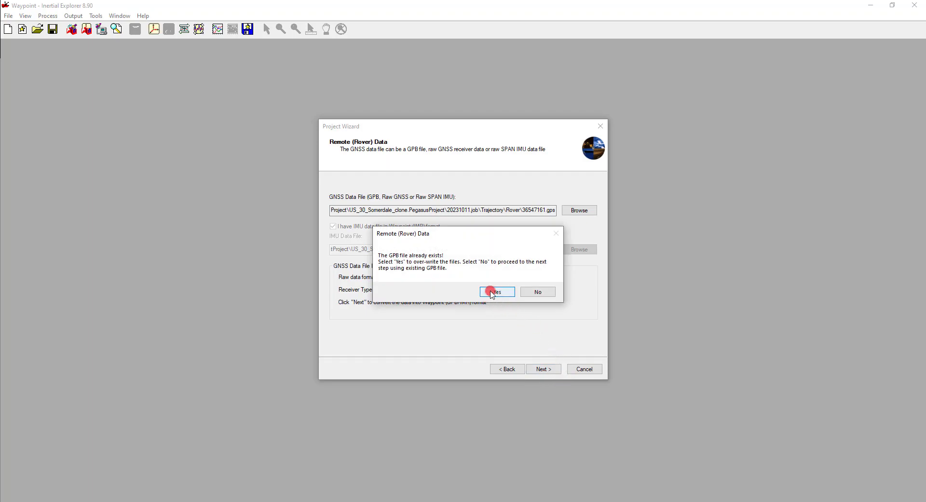
{"action": "left_click", "coordinate": [495, 292]}
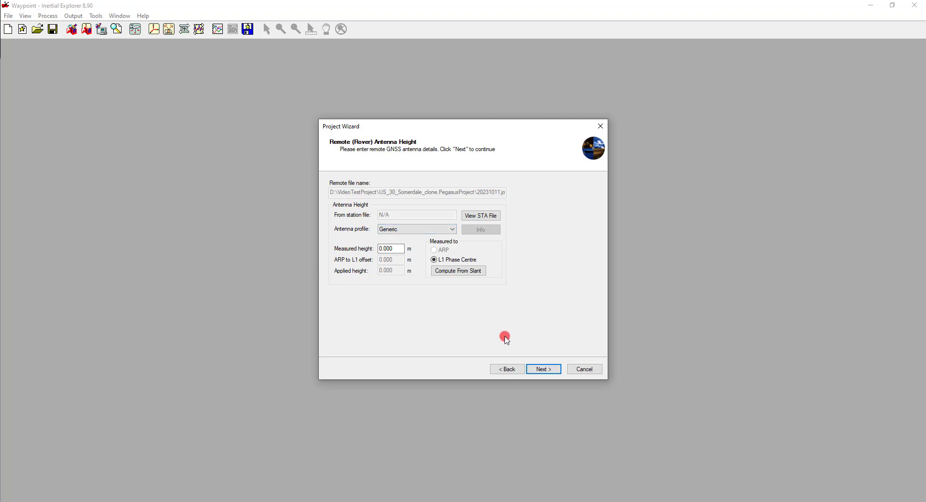
Accept the Generic rover antenna, choose base station data with downloaded precise files, and add a station from file.
{"action": "left_click", "coordinate": [544, 370]}
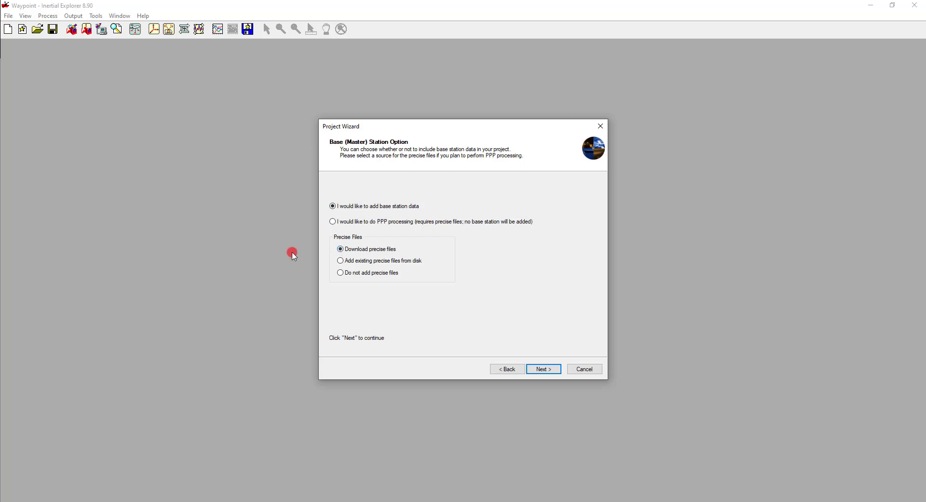
{"action": "left_click", "coordinate": [547, 369]}
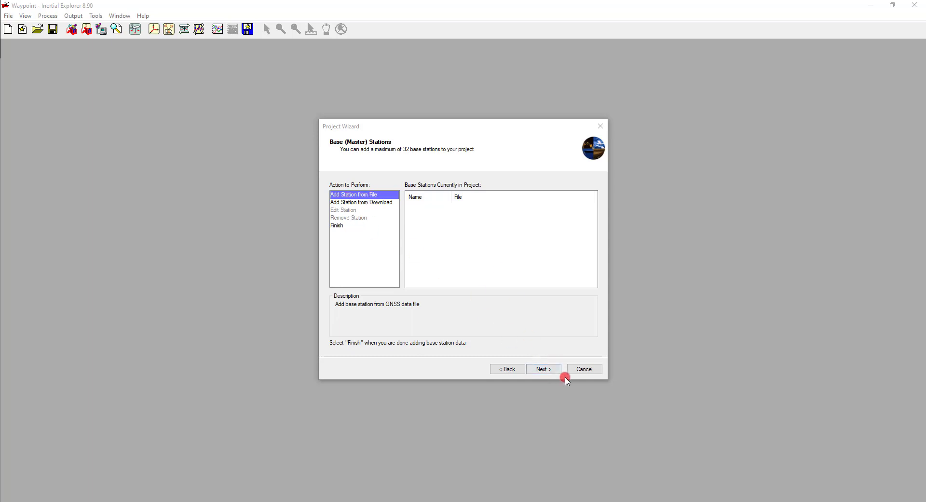
{"action": "left_click", "coordinate": [551, 370]}
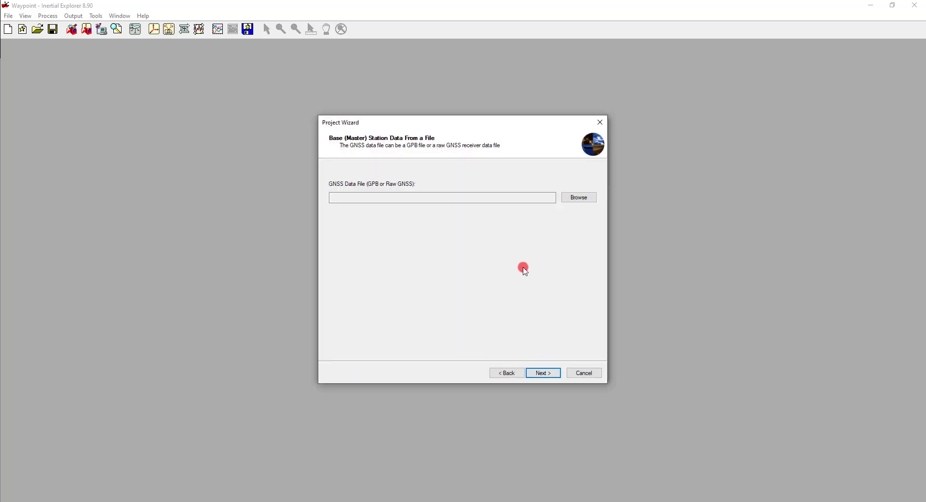
Load njgc284m15.23o from the Trajectory\Master folder as base station data and convert it to GPB format.
{"action": "left_click", "coordinate": [579, 202]}
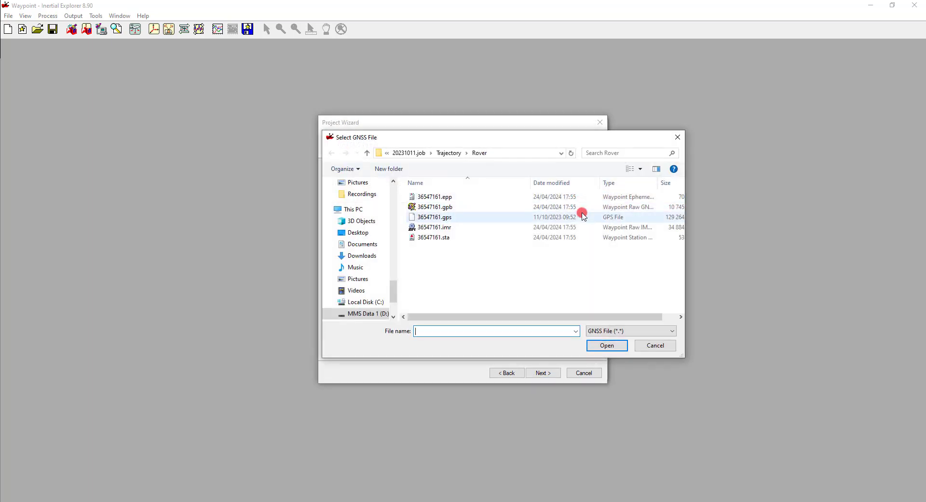
{"action": "left_click", "coordinate": [444, 153]}
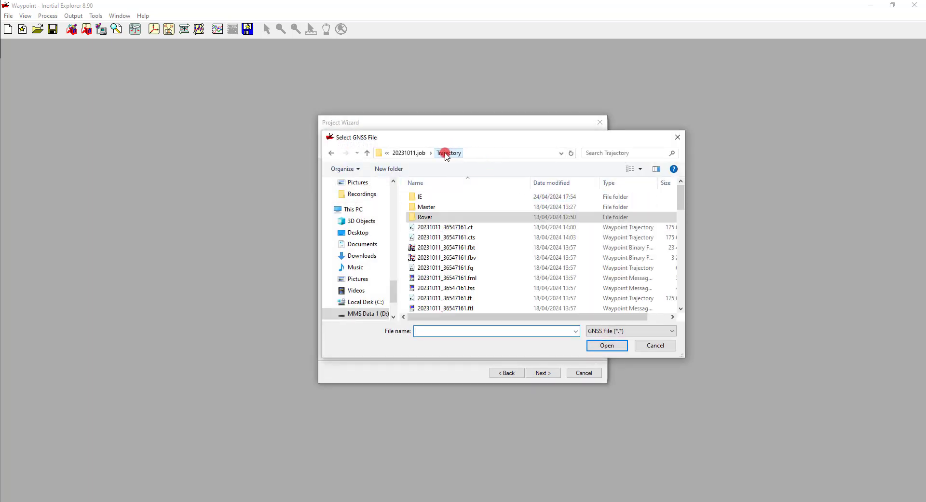
{"action": "double_click", "coordinate": [434, 208]}
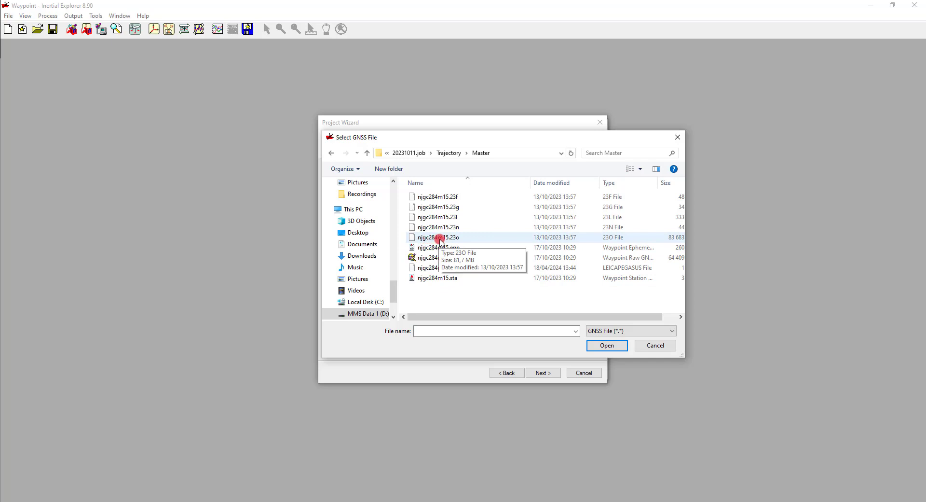
{"action": "left_click", "coordinate": [463, 239]}
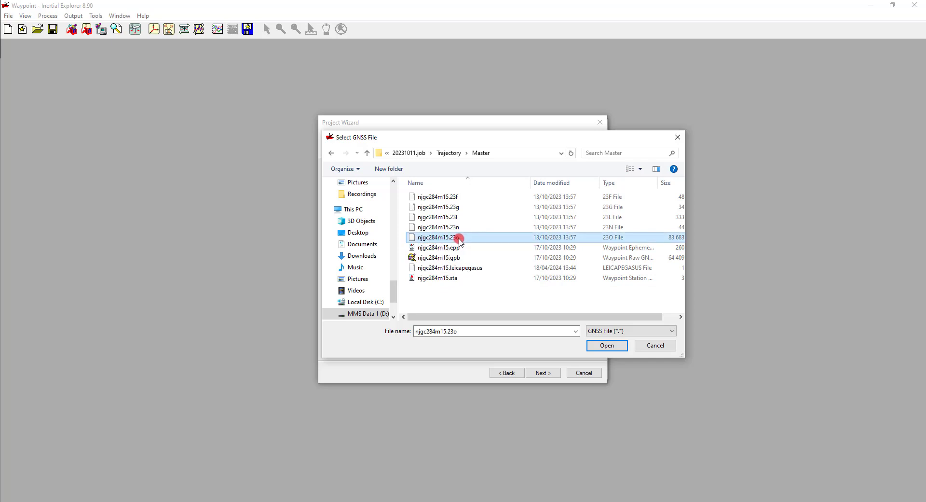
{"action": "left_click", "coordinate": [607, 346]}
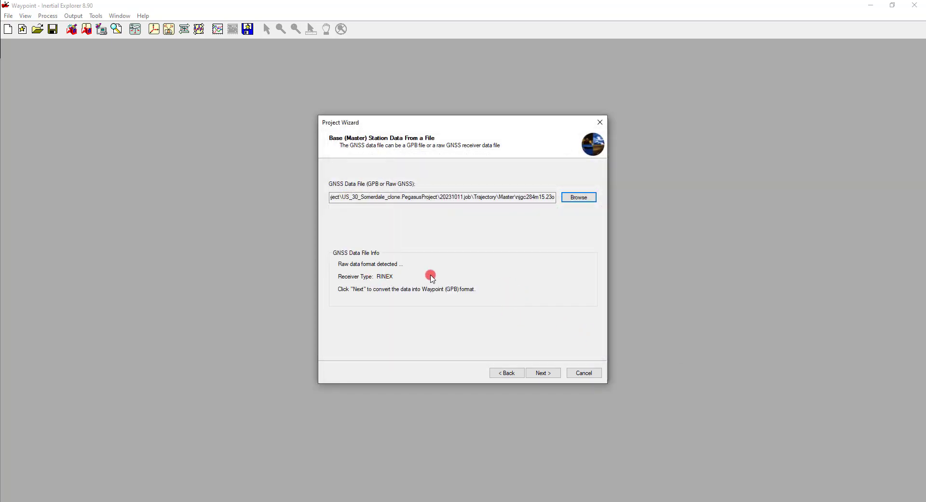
{"action": "left_click", "coordinate": [548, 373]}
{"action": "left_click", "coordinate": [502, 292]}
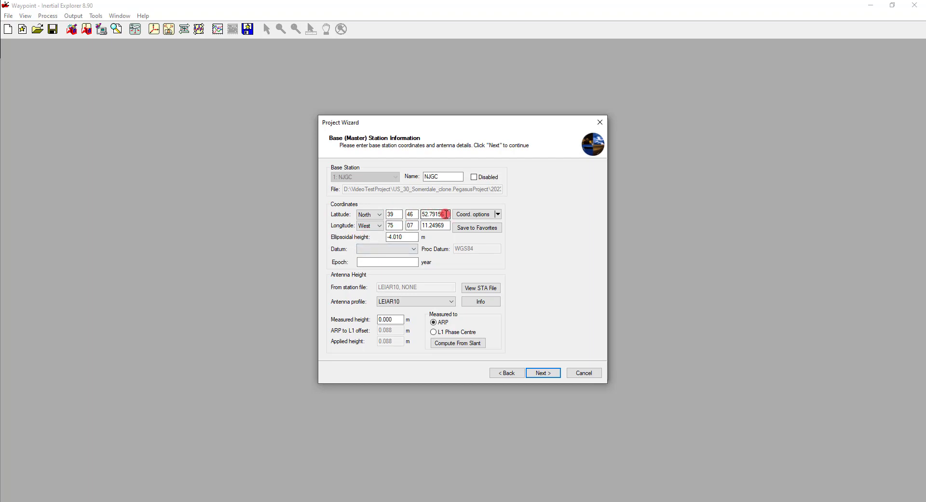
{"action": "left_click_drag", "start_coordinate": [445, 213], "coordinate": [436, 214]}
{"action": "left_click", "coordinate": [498, 214]}
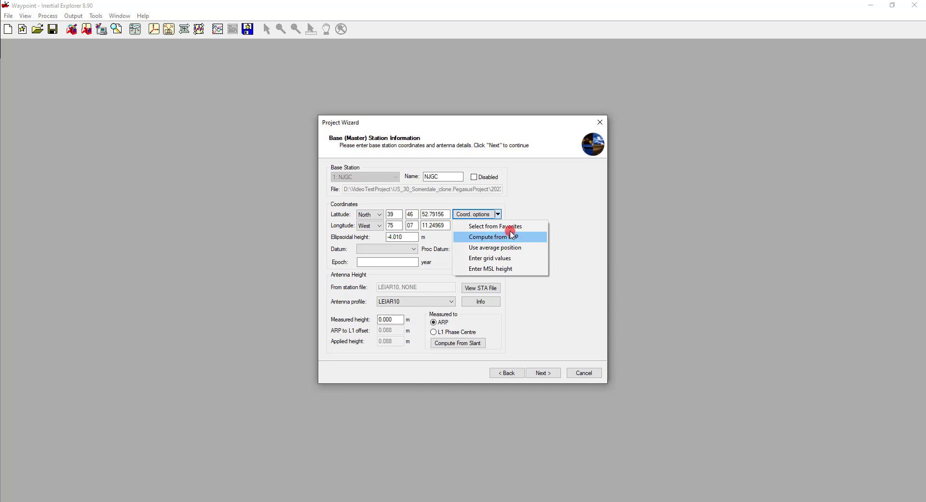
{"action": "left_click", "coordinate": [530, 194]}
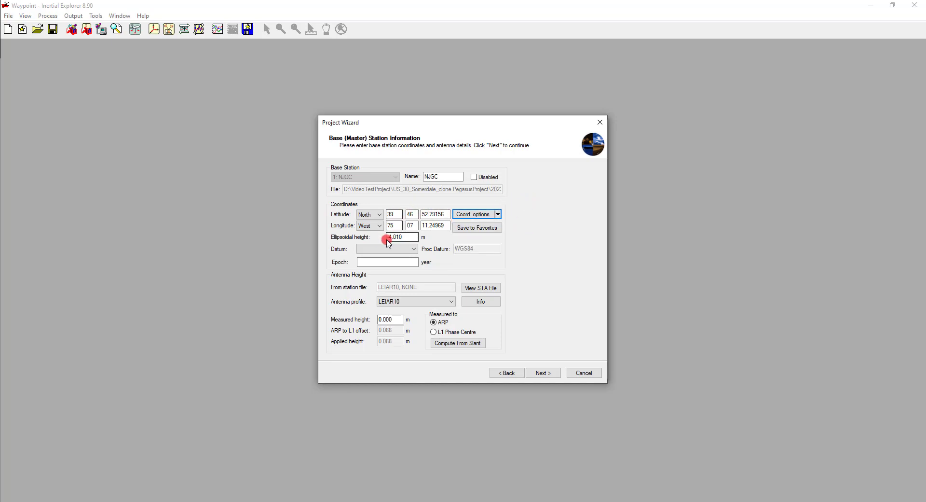
Set the NJGC base station's datum to WGS84 and its epoch to 2010.
{"action": "left_click", "coordinate": [386, 249]}
{"action": "left_click", "coordinate": [378, 371]}
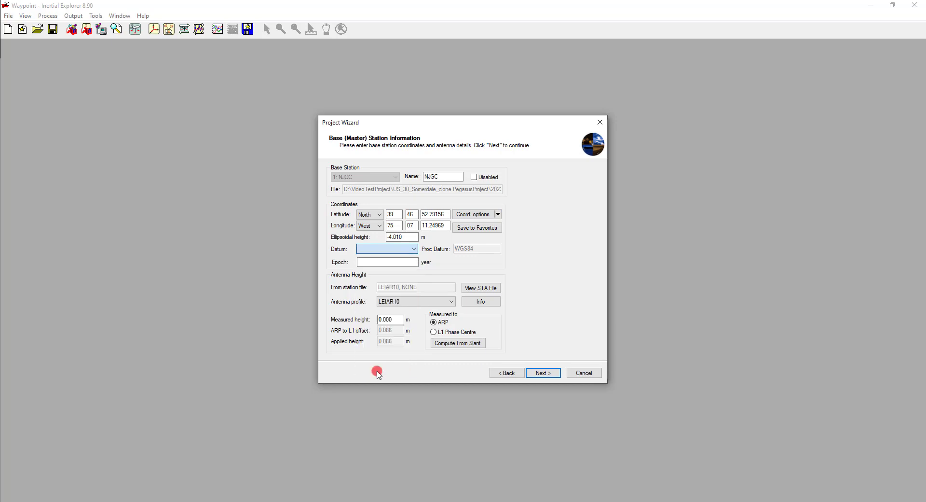
{"action": "left_click", "coordinate": [380, 261]}
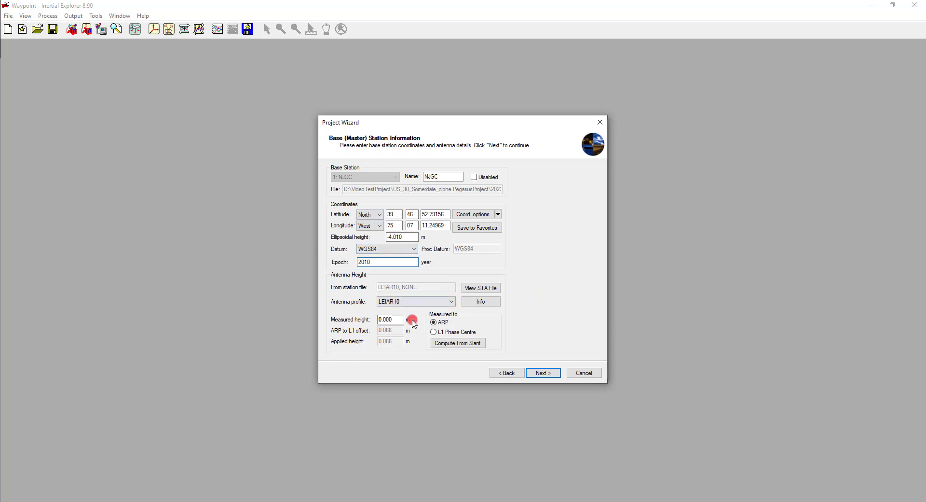
Accept the NJGC base station as the only master station and create the project after reviewing its base station and precise file entries.
{"action": "left_click", "coordinate": [547, 374]}
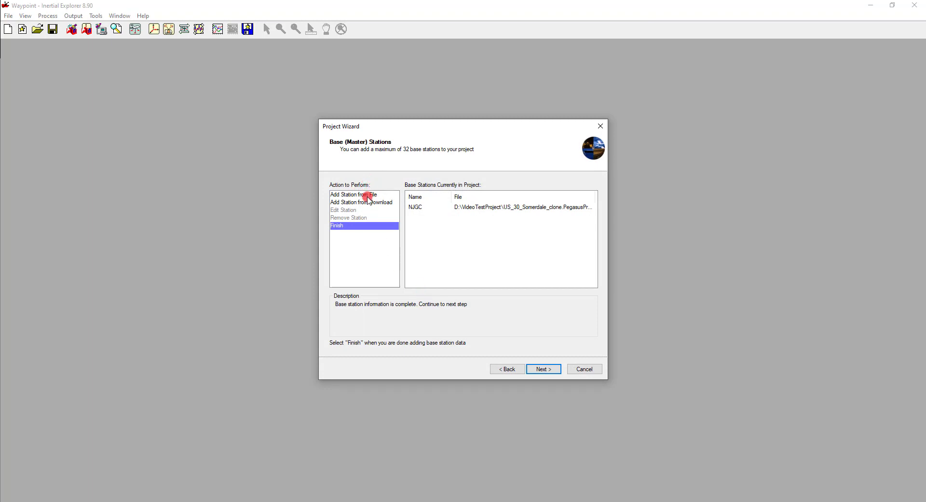
{"action": "left_click", "coordinate": [538, 369]}
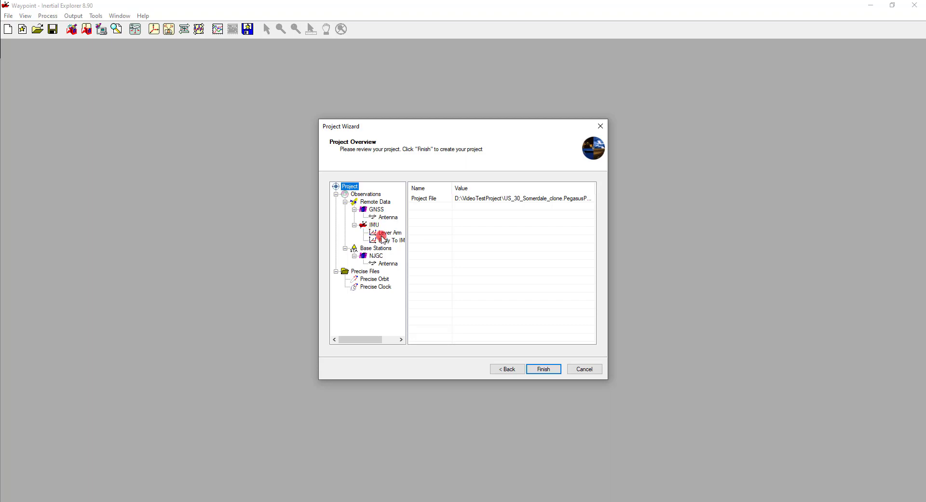
{"action": "left_click", "coordinate": [377, 257]}
{"action": "left_click", "coordinate": [374, 288]}
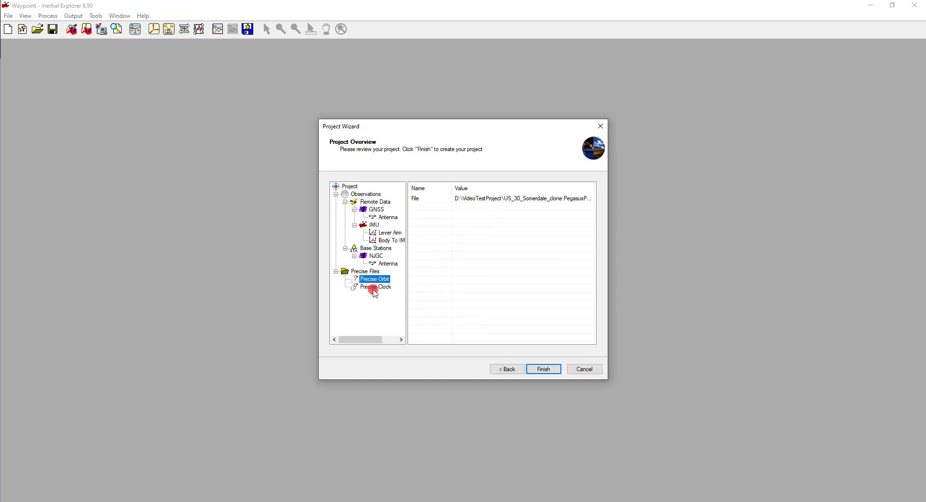
{"action": "left_click", "coordinate": [374, 278]}
{"action": "left_click", "coordinate": [558, 370]}
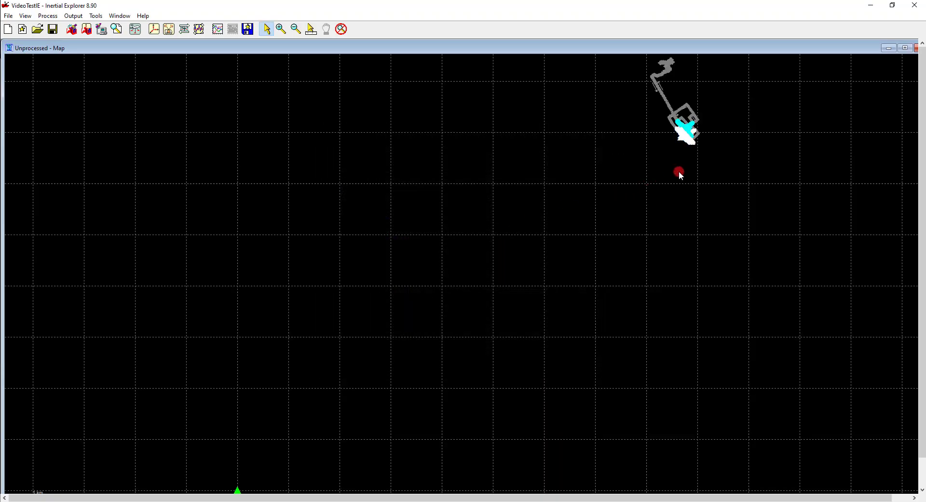
{"action": "right_click", "coordinate": [680, 172]}
{"action": "left_click", "coordinate": [600, 182]}
{"action": "right_click", "coordinate": [644, 127]}
{"action": "left_click", "coordinate": [630, 129]}
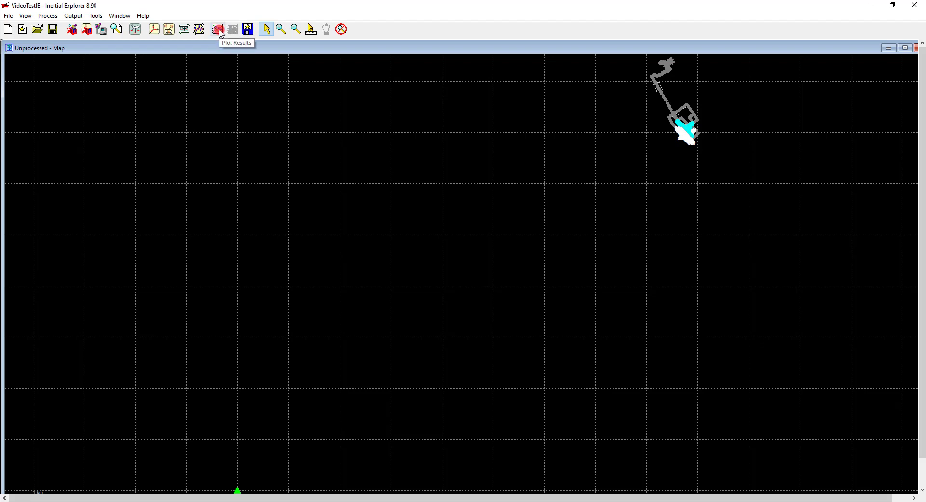
Plot the file data coverage for the NJGC, Remote and IMU files and compare their time ranges before closing the plot.
{"action": "left_click", "coordinate": [218, 29]}
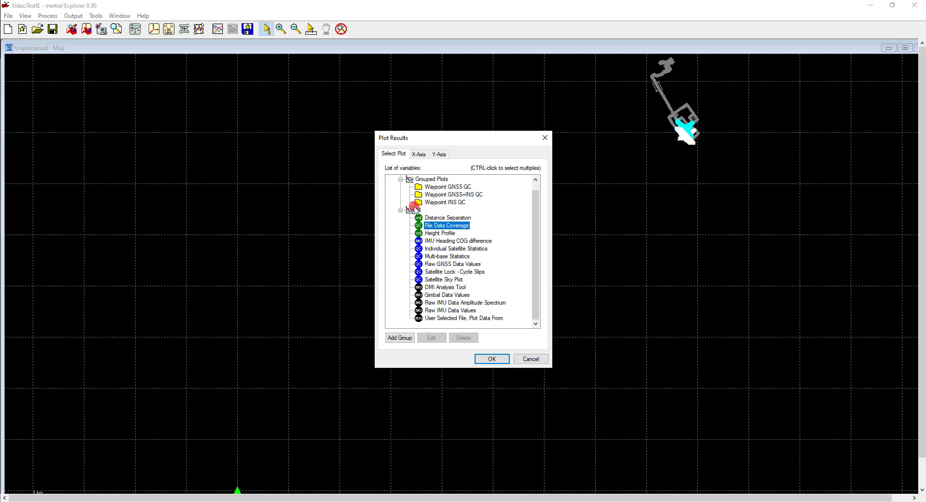
{"action": "left_click", "coordinate": [295, 111]}
{"action": "left_click", "coordinate": [456, 248]}
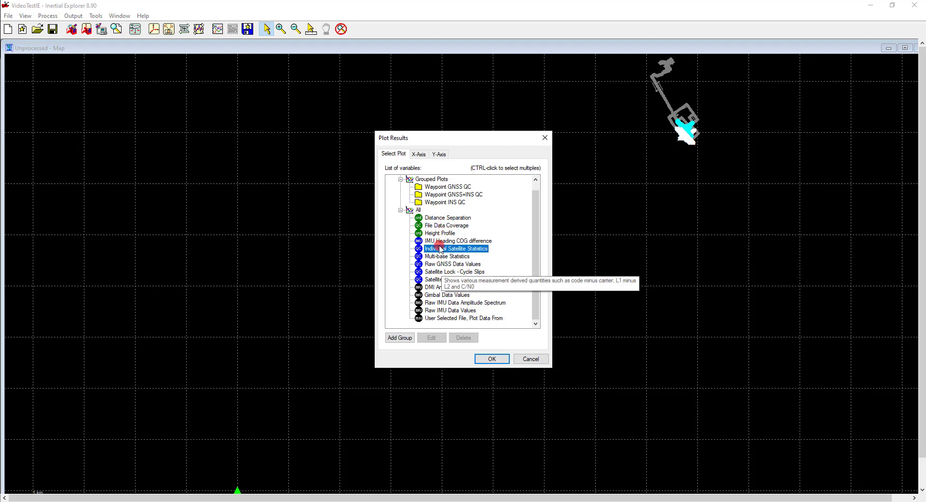
{"action": "left_click", "coordinate": [438, 226]}
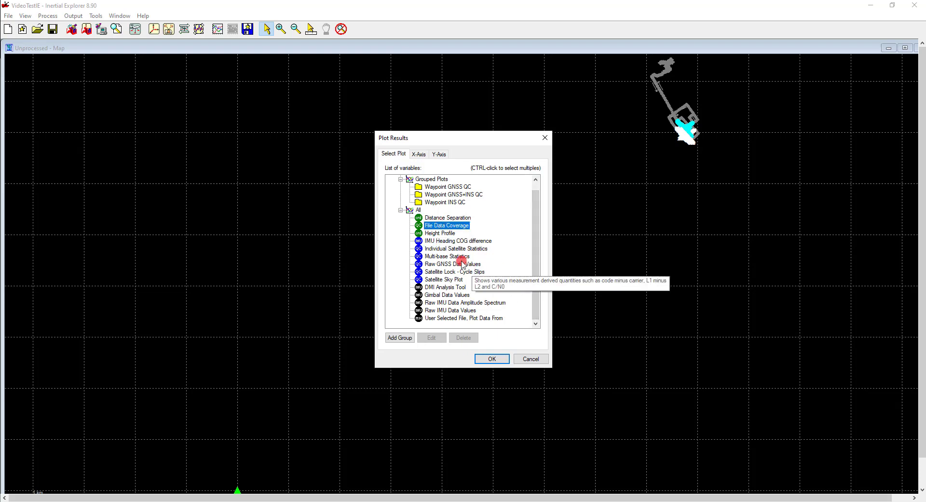
{"action": "double_click", "coordinate": [450, 226]}
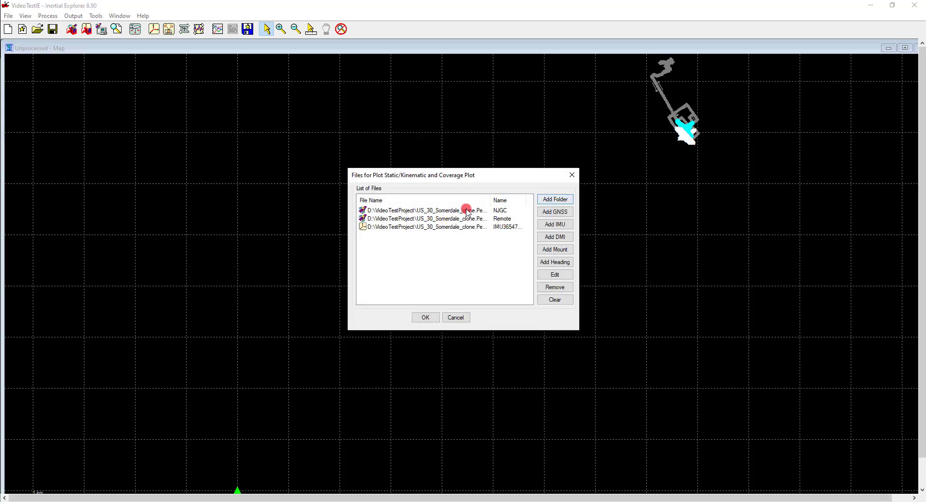
{"action": "left_click", "coordinate": [426, 317]}
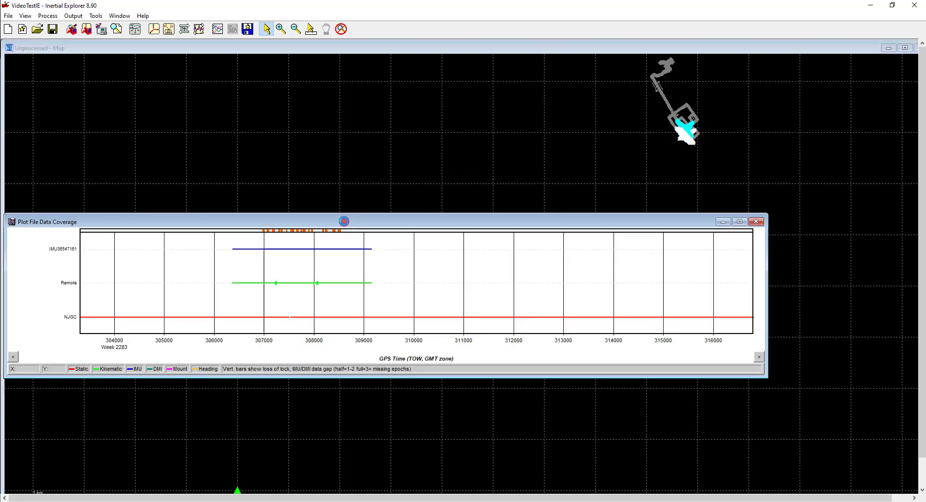
{"action": "left_click_drag", "start_coordinate": [357, 216], "coordinate": [420, 173]}
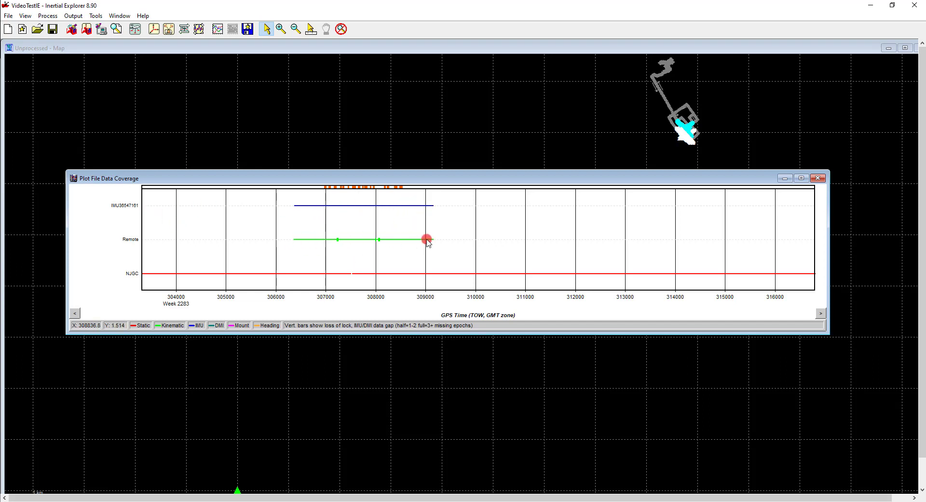
{"action": "mouse_move", "coordinate": [326, 191]}
{"action": "mouse_move", "coordinate": [354, 189]}
{"action": "left_click", "coordinate": [818, 178]}
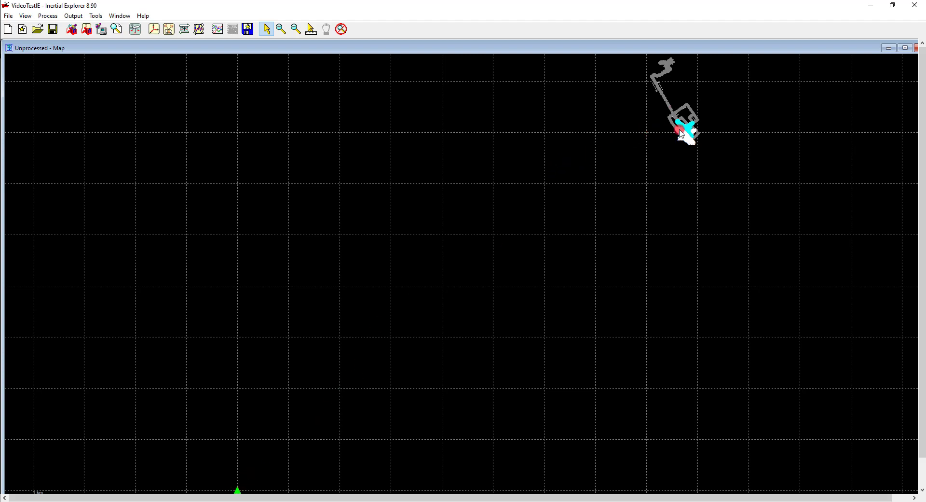
Inspect the event marks along the unprocessed trajectory on the map.
{"action": "scroll", "coordinate": [685, 135], "scroll_direction": "up", "scroll_amount": 3}
{"action": "scroll", "coordinate": [594, 201], "scroll_direction": "up", "scroll_amount": 1}
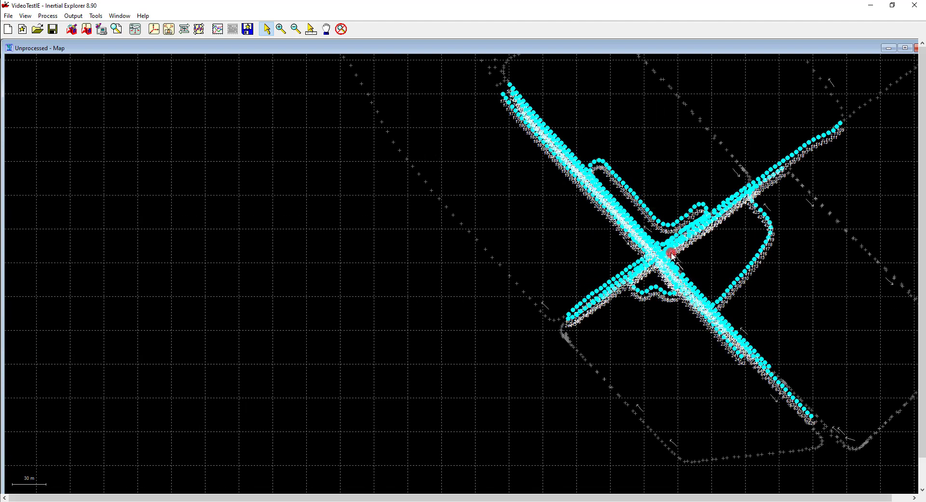
{"action": "scroll", "coordinate": [600, 203], "scroll_direction": "up", "scroll_amount": 1}
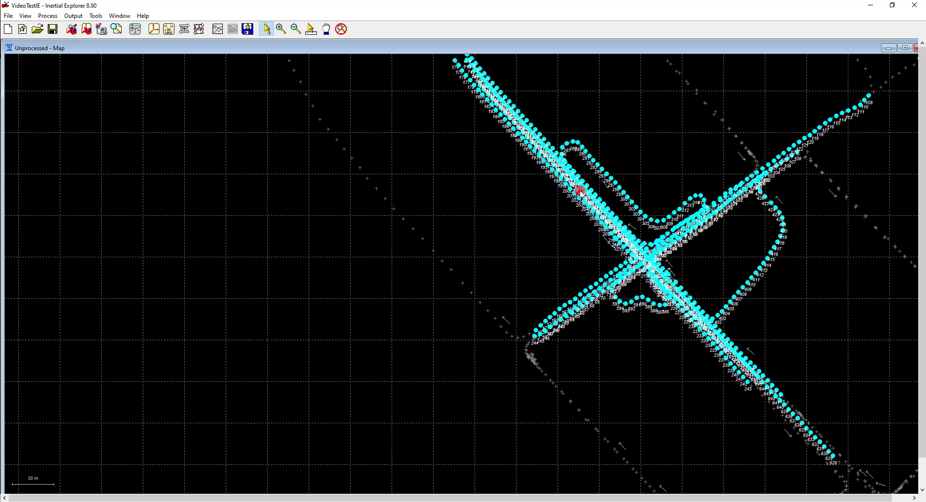
{"action": "scroll", "coordinate": [611, 209], "scroll_direction": "down", "scroll_amount": 5}
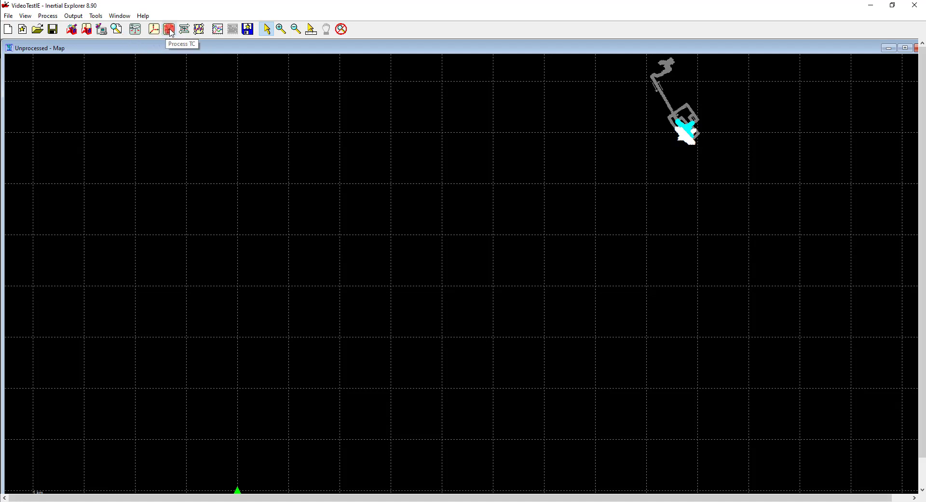
Start tightly coupled processing and enable the multi-pass option for the processing direction.
{"action": "left_click", "coordinate": [174, 31]}
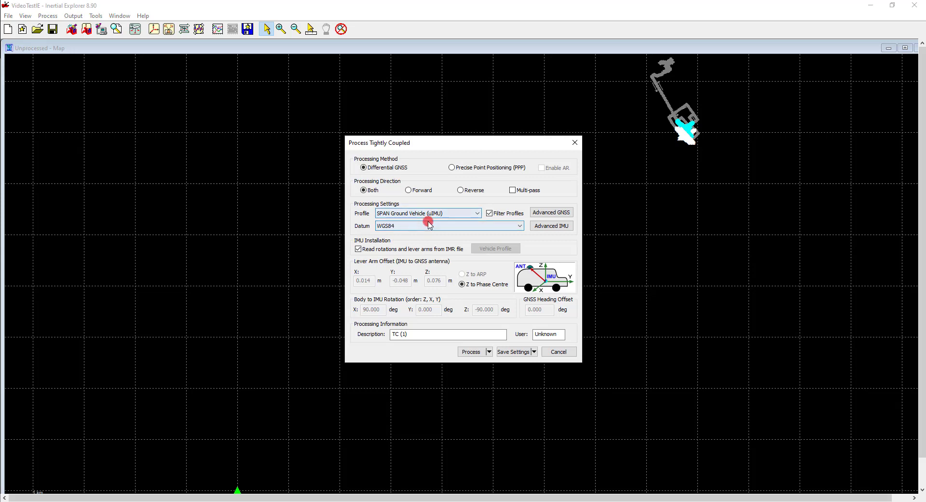
{"action": "left_click", "coordinate": [513, 191]}
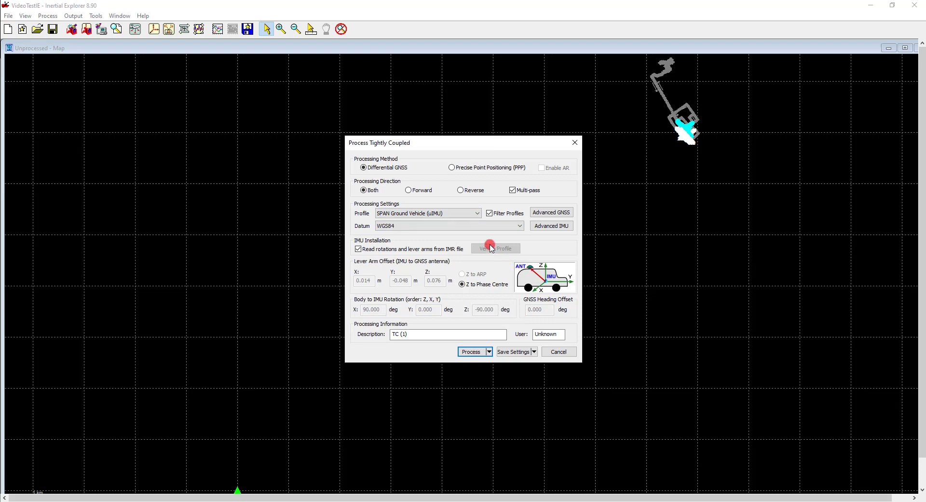
Review the advanced GNSS elevation mask, L1 locktime cutoff and ARTK settings, keeping the quality acceptance criteria at Q4 - 99.9 %.
{"action": "left_click", "coordinate": [551, 213]}
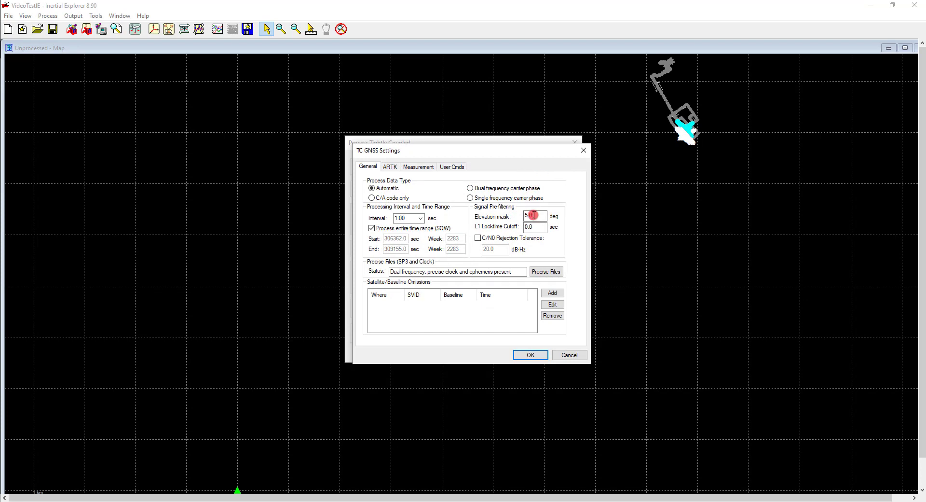
{"action": "left_click_drag", "start_coordinate": [534, 216], "coordinate": [492, 238]}
{"action": "left_click", "coordinate": [526, 215]}
{"action": "key", "text": "Tab"}
{"action": "left_click_drag", "start_coordinate": [531, 227], "coordinate": [537, 226]}
{"action": "left_click", "coordinate": [535, 217]}
{"action": "left_click", "coordinate": [390, 167]}
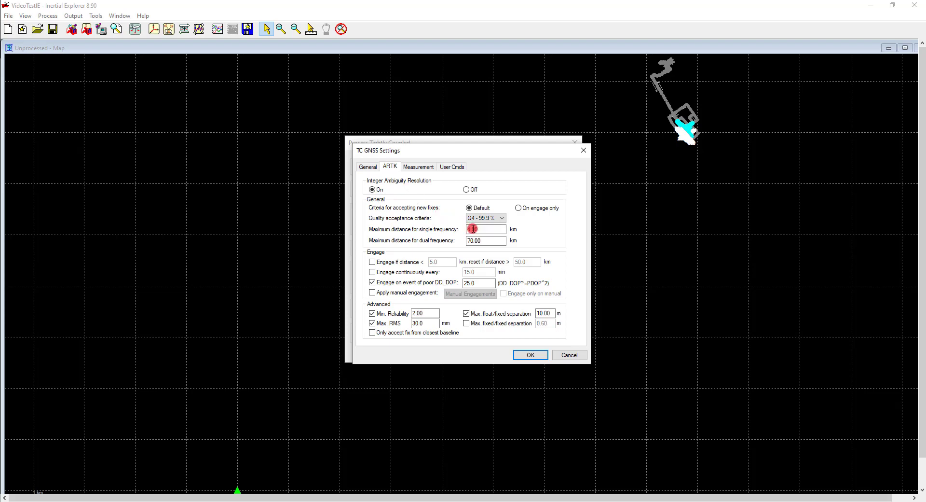
{"action": "left_click", "coordinate": [488, 220]}
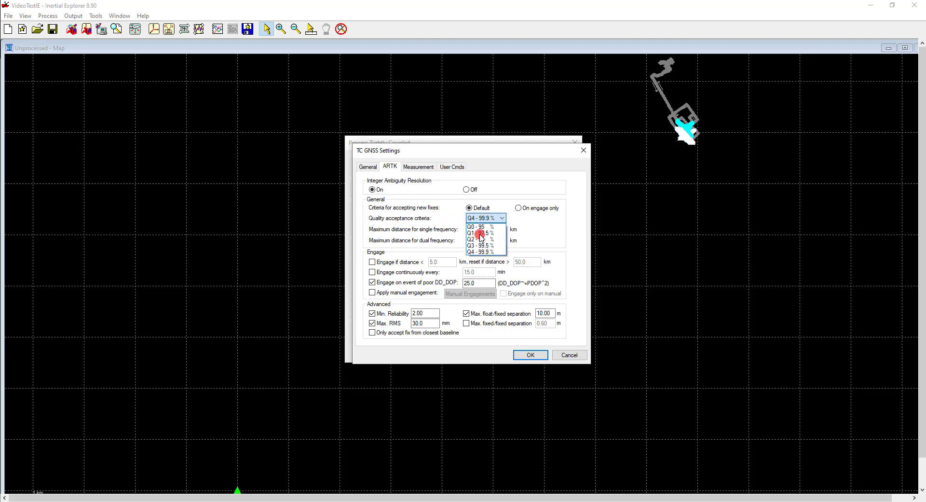
{"action": "left_click", "coordinate": [483, 250]}
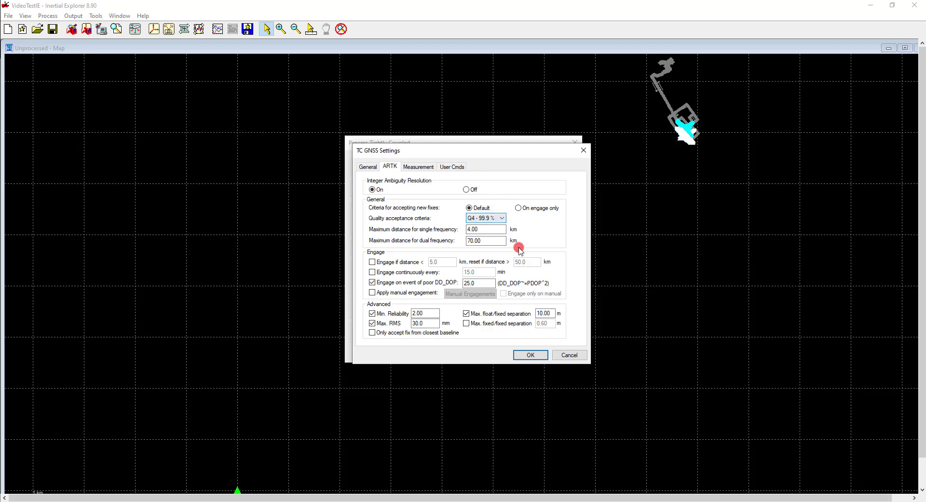
{"action": "left_click", "coordinate": [493, 217]}
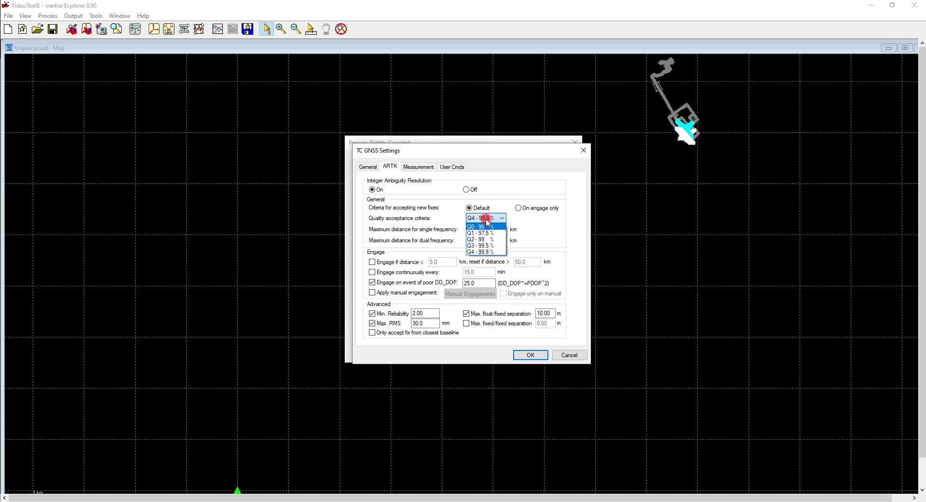
{"action": "left_click", "coordinate": [506, 199]}
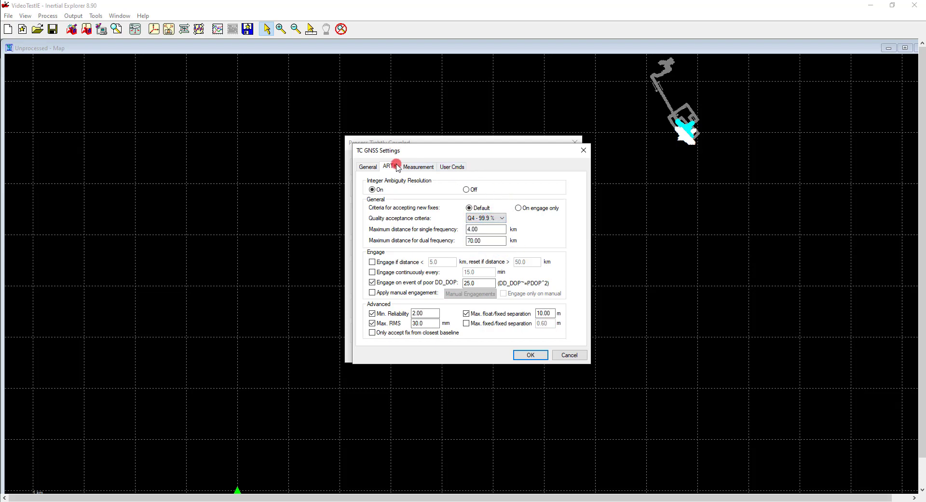
{"action": "left_click", "coordinate": [363, 165]}
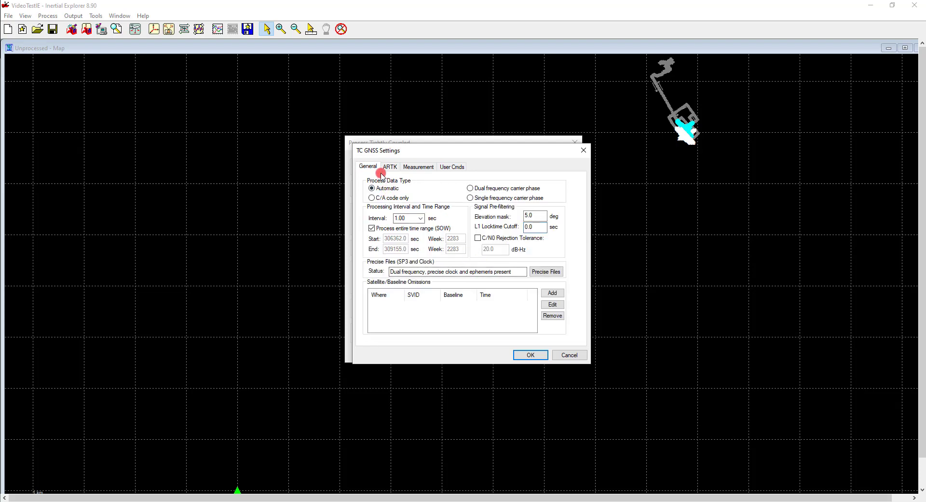
{"action": "left_click", "coordinate": [533, 355]}
Review the advanced IMU settings for states, GNSS, constraints, updates and alignment, and accept them as they are.
{"action": "left_click", "coordinate": [543, 227]}
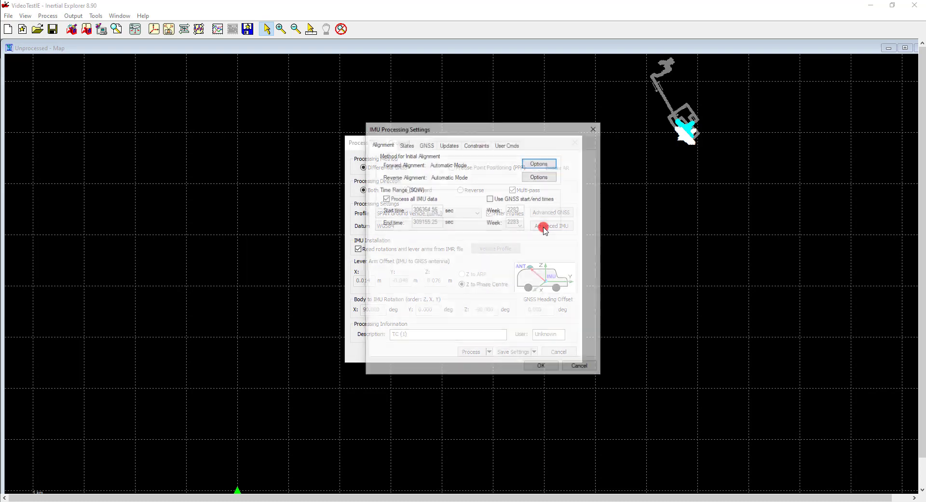
{"action": "left_click", "coordinate": [412, 145]}
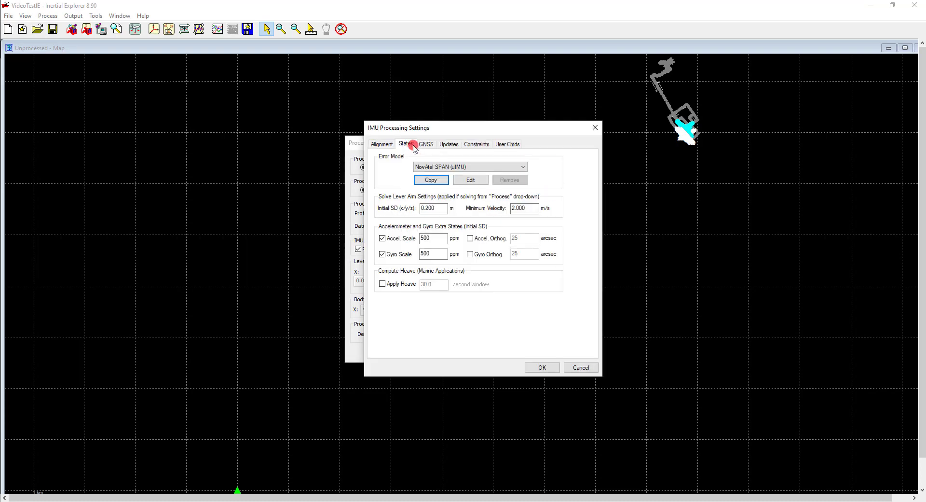
{"action": "left_click", "coordinate": [423, 144]}
{"action": "left_click", "coordinate": [406, 144]}
{"action": "left_click", "coordinate": [481, 144]}
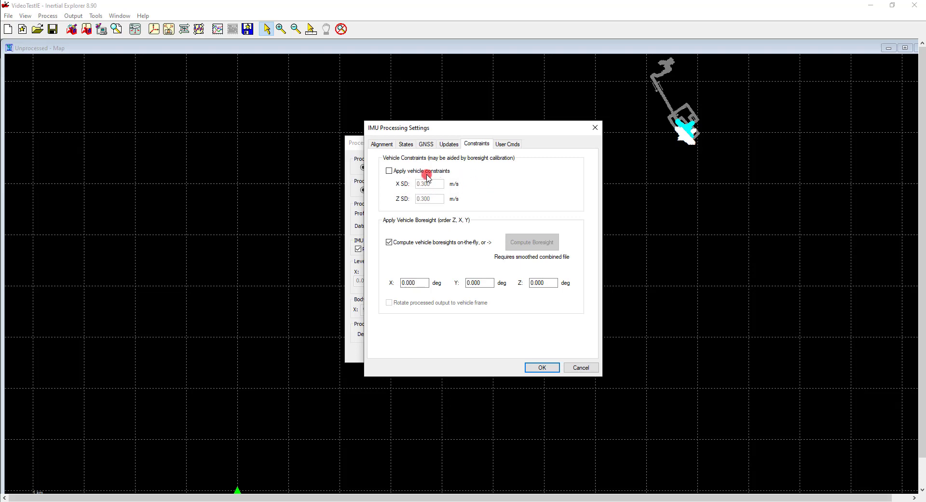
{"action": "left_click", "coordinate": [427, 142]}
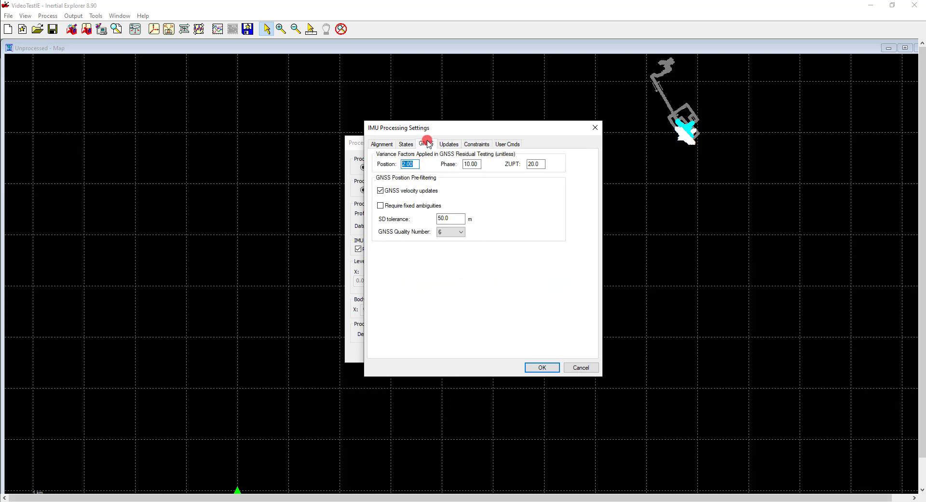
{"action": "left_click", "coordinate": [417, 144]}
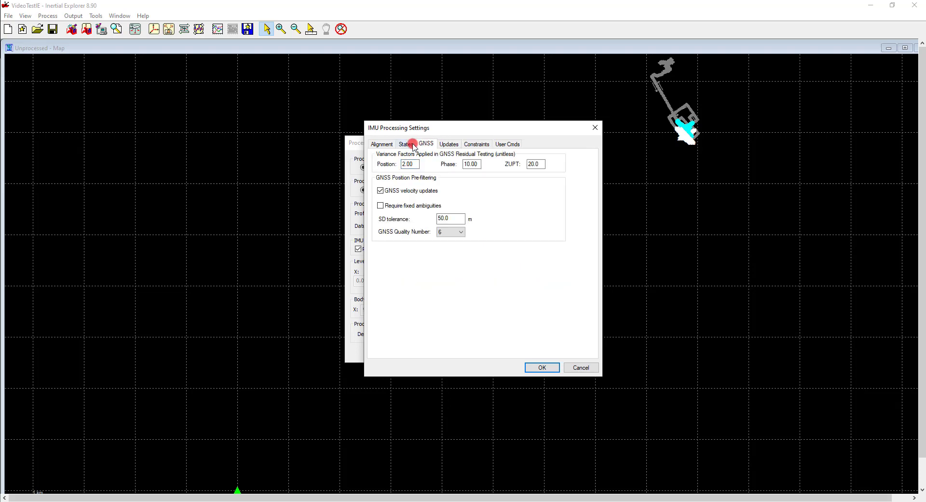
{"action": "left_click", "coordinate": [449, 144]}
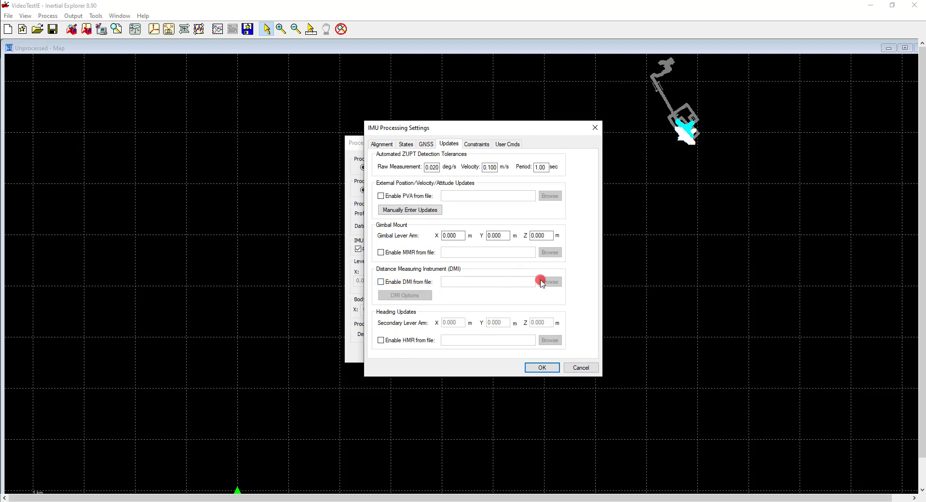
{"action": "left_click", "coordinate": [380, 144]}
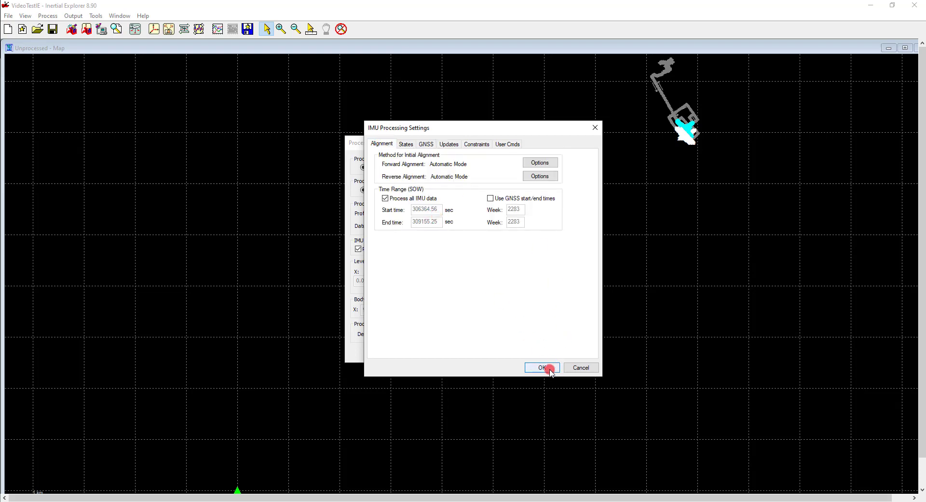
{"action": "left_click", "coordinate": [542, 368]}
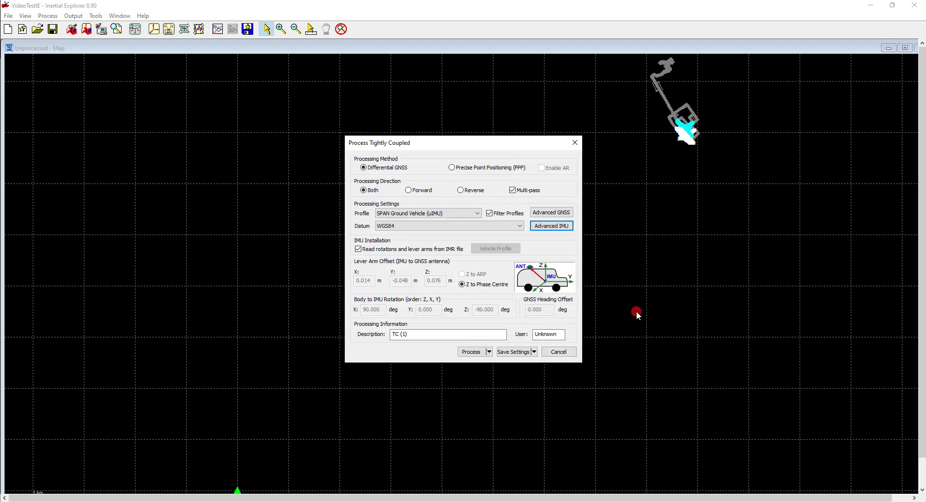
Run the tightly coupled differential GNSS processing with the SPAN Ground Vehicle (uIMU) profile and WGS84 datum.
{"action": "left_click", "coordinate": [534, 352]}
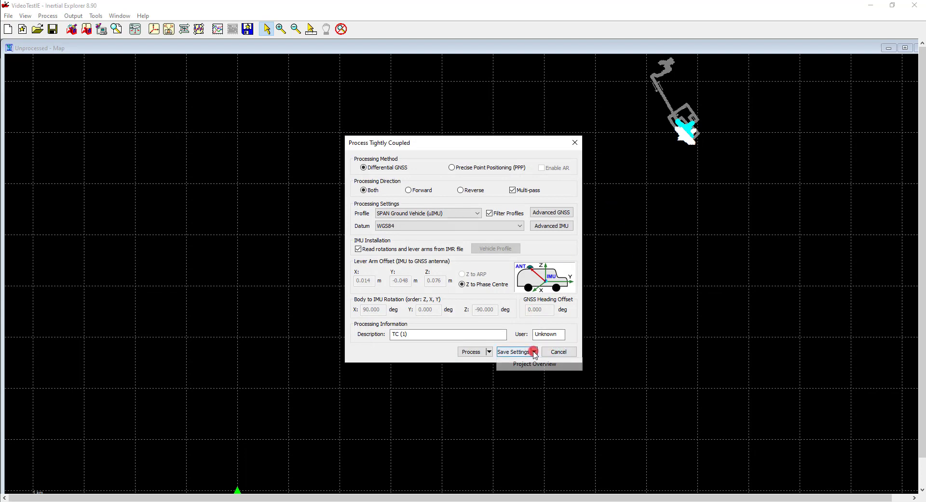
{"action": "left_click", "coordinate": [486, 351]}
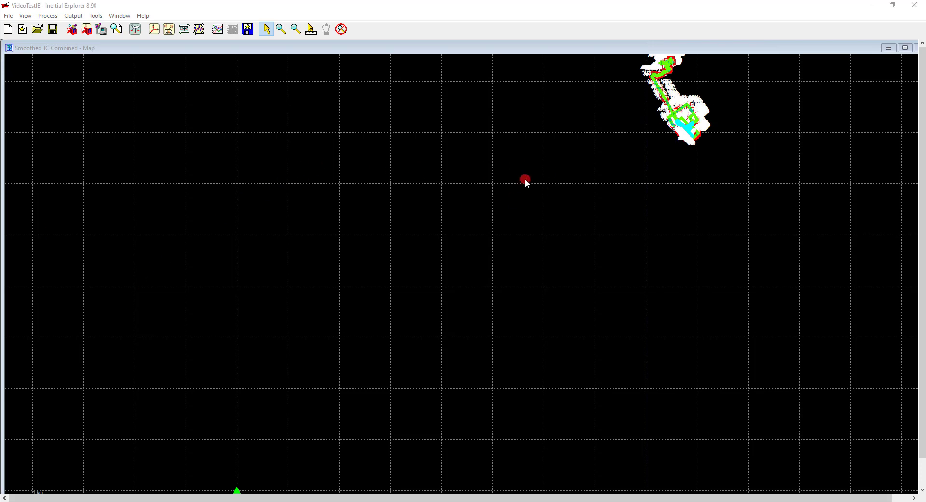
{"action": "left_click", "coordinate": [616, 121]}
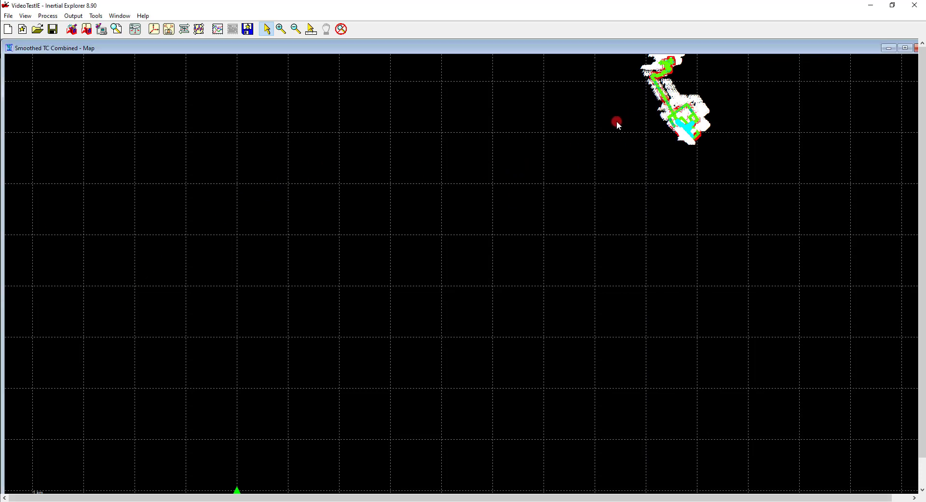
Examine the smoothed tightly coupled trajectory on the map, including its ARTK forward and reverse markers and solution quality colours.
{"action": "scroll", "coordinate": [654, 104], "scroll_direction": "up", "scroll_amount": 3}
{"action": "scroll", "coordinate": [732, 123], "scroll_direction": "up", "scroll_amount": 2}
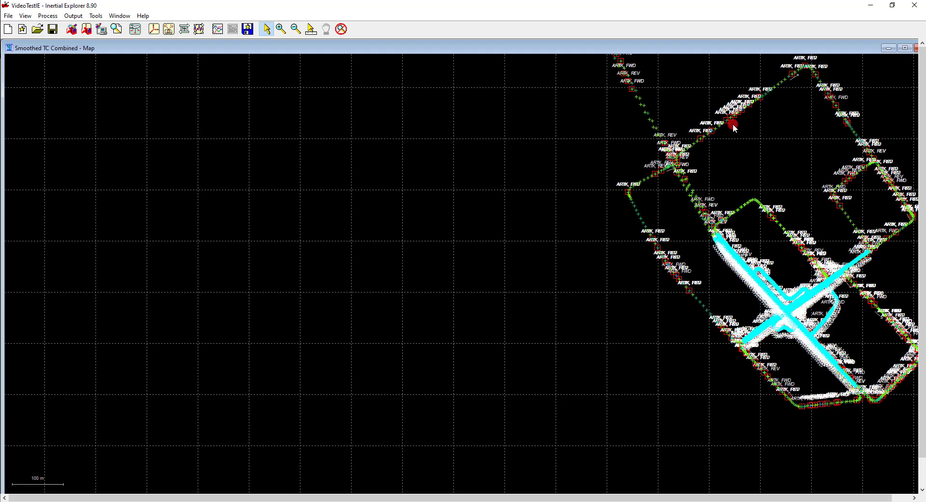
{"action": "scroll", "coordinate": [728, 121], "scroll_direction": "up", "scroll_amount": 3}
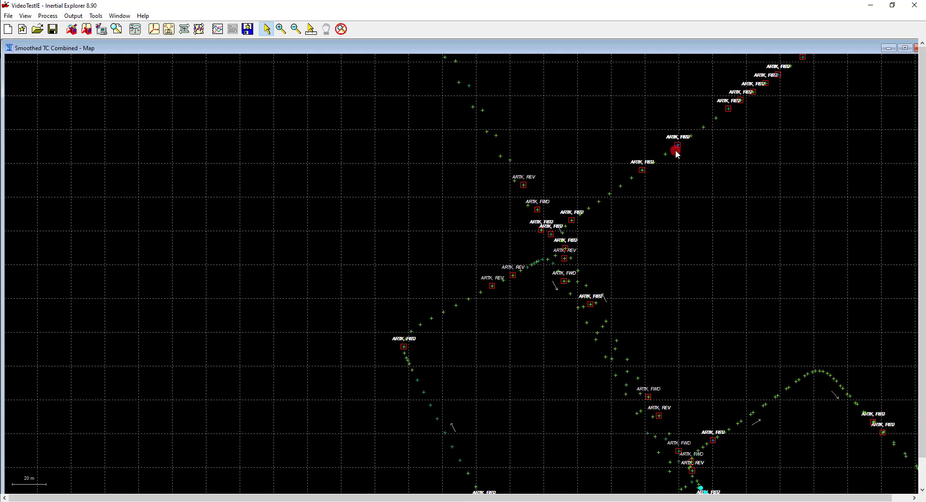
{"action": "scroll", "coordinate": [584, 220], "scroll_direction": "up", "scroll_amount": 4}
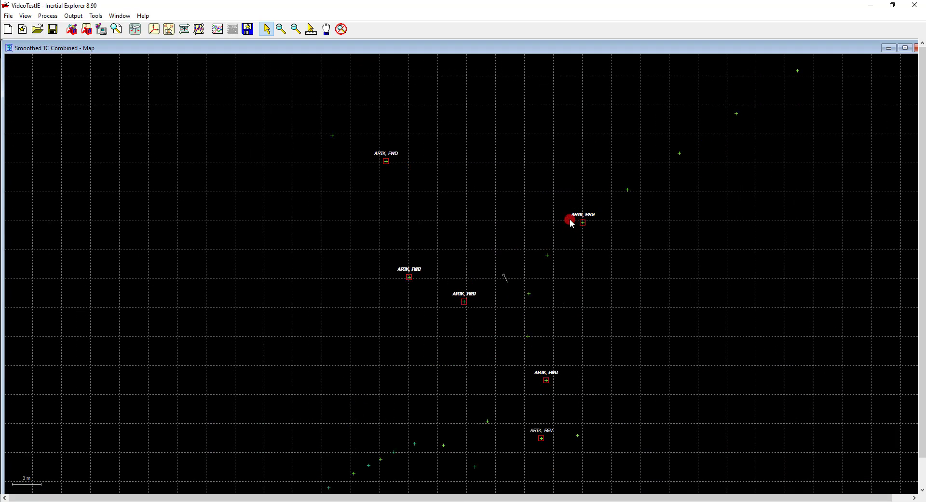
{"action": "scroll", "coordinate": [604, 227], "scroll_direction": "down", "scroll_amount": 4}
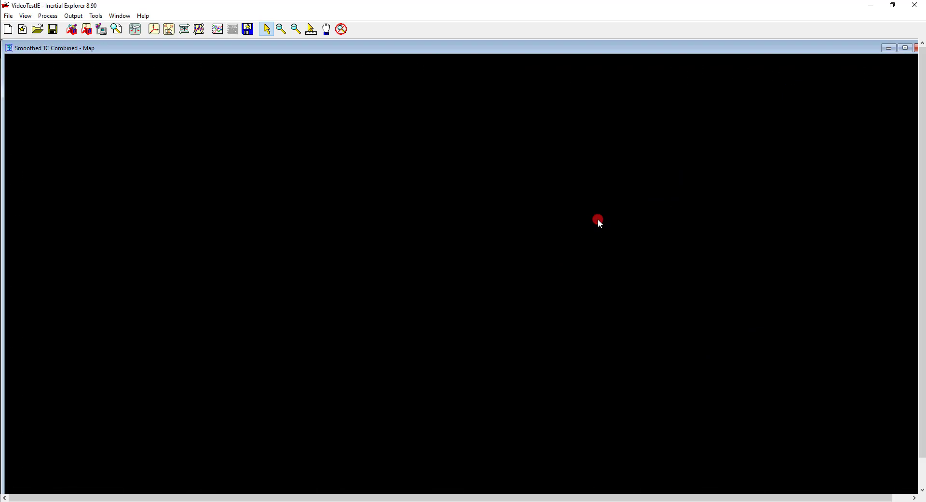
{"action": "scroll", "coordinate": [691, 361], "scroll_direction": "down", "scroll_amount": 3}
{"action": "right_click", "coordinate": [635, 126]}
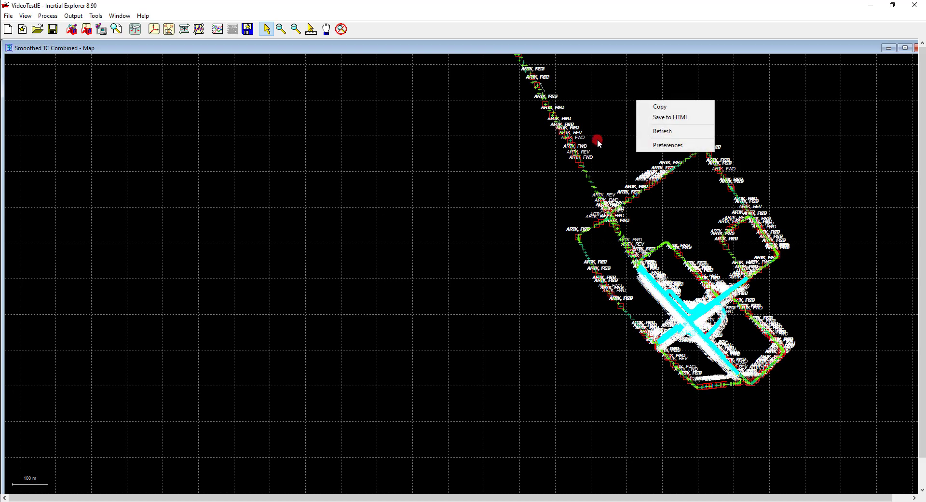
{"action": "left_click", "coordinate": [597, 141]}
{"action": "scroll", "coordinate": [619, 169], "scroll_direction": "down", "scroll_amount": 1}
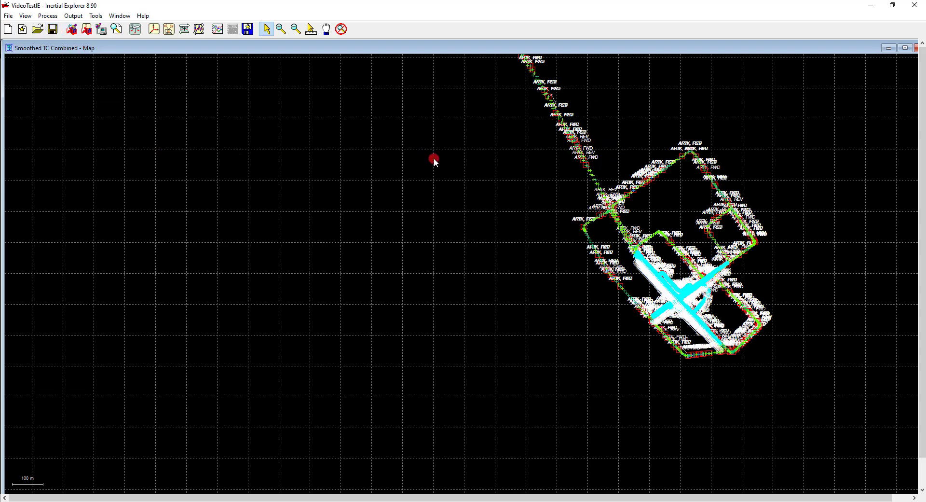
{"action": "scroll", "coordinate": [536, 162], "scroll_direction": "down", "scroll_amount": 1}
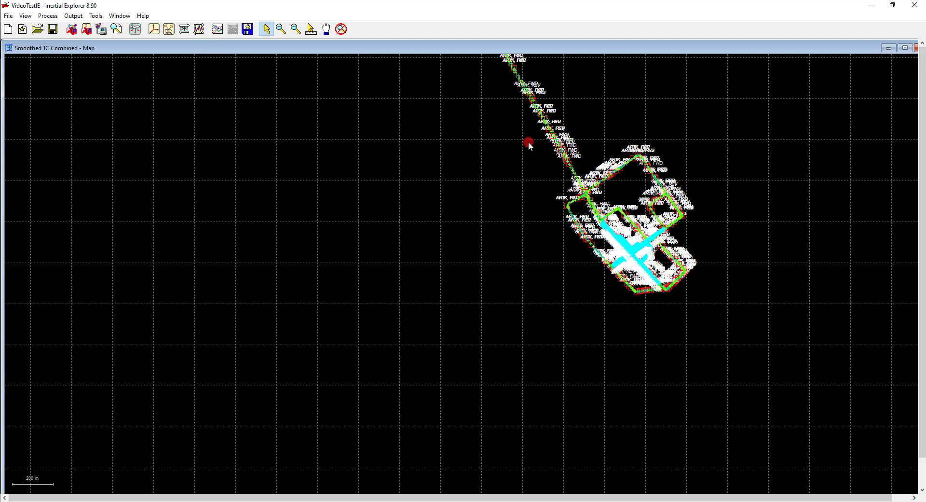
{"action": "scroll", "coordinate": [529, 142], "scroll_direction": "down", "scroll_amount": 1}
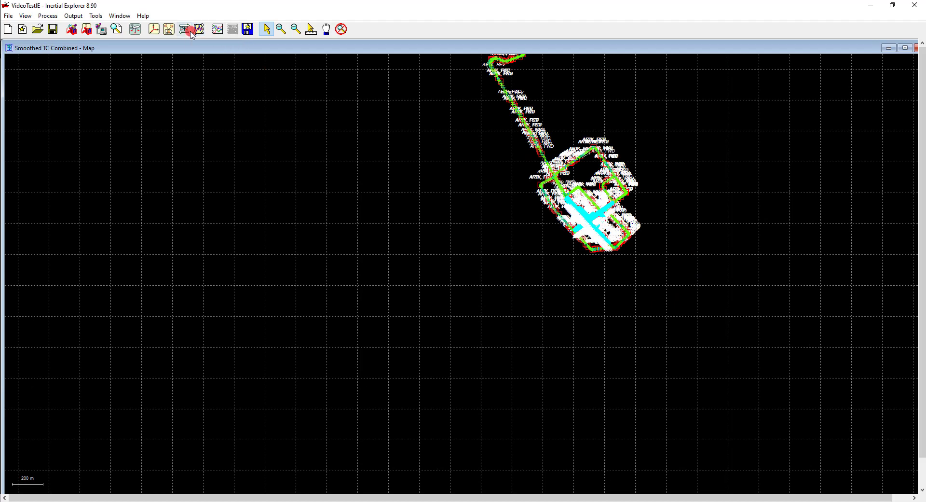
Plot the Estimated Position Accuracy of the combined solution and place the plot below the trajectory to inspect the standard deviations.
{"action": "left_click", "coordinate": [218, 29]}
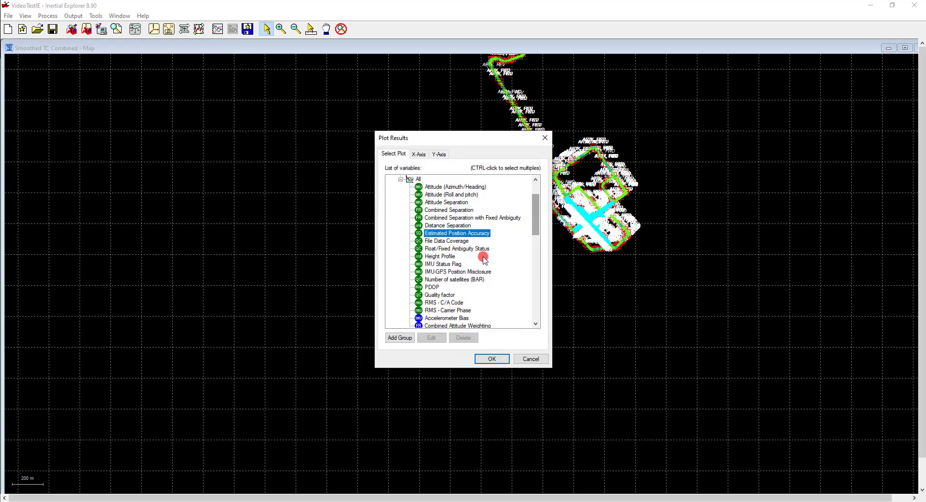
{"action": "left_click", "coordinate": [484, 257]}
{"action": "scroll", "coordinate": [494, 248], "scroll_direction": "down", "scroll_amount": 8}
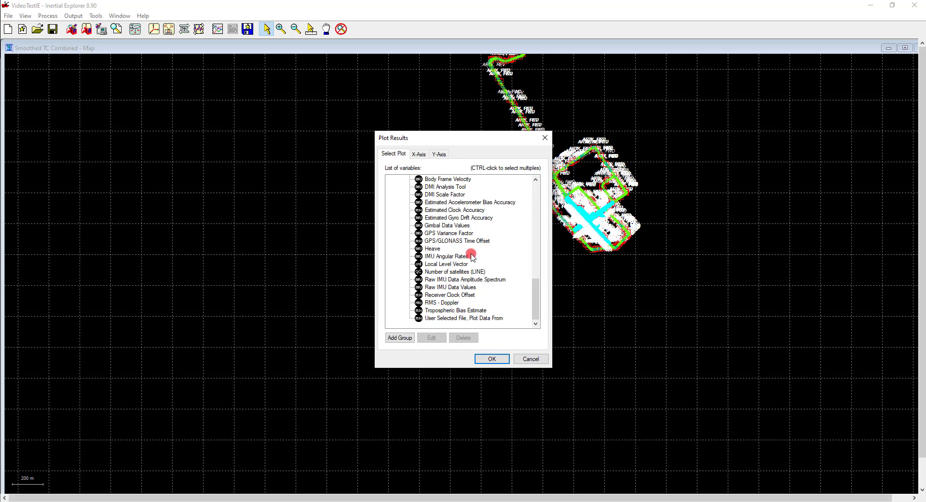
{"action": "scroll", "coordinate": [473, 257], "scroll_direction": "up", "scroll_amount": 9}
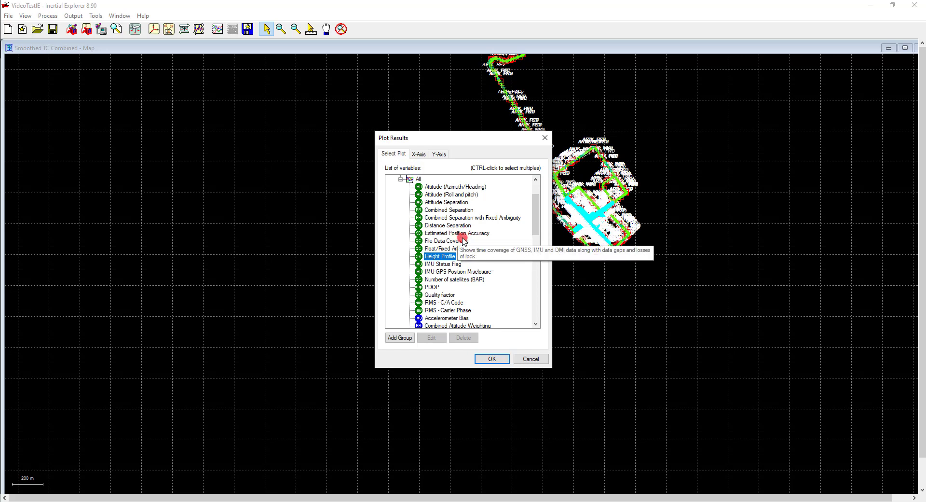
{"action": "double_click", "coordinate": [464, 235]}
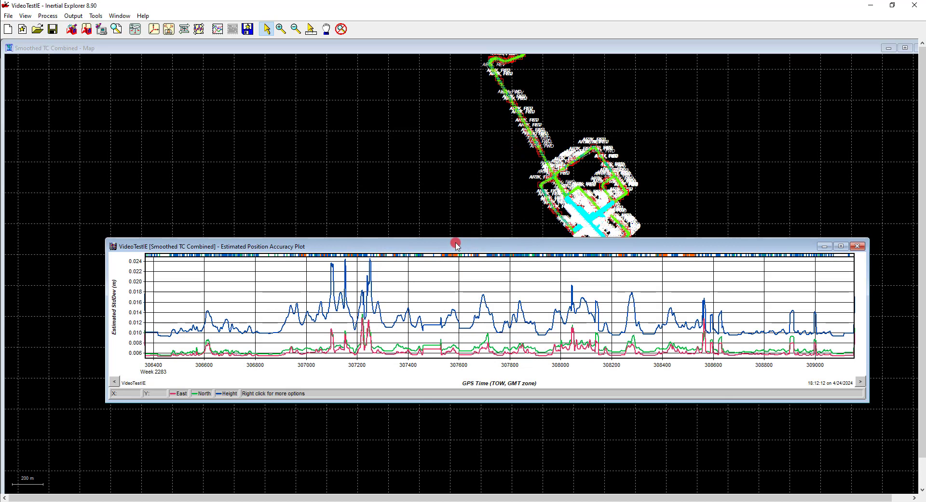
{"action": "left_click_drag", "start_coordinate": [456, 245], "coordinate": [429, 290]}
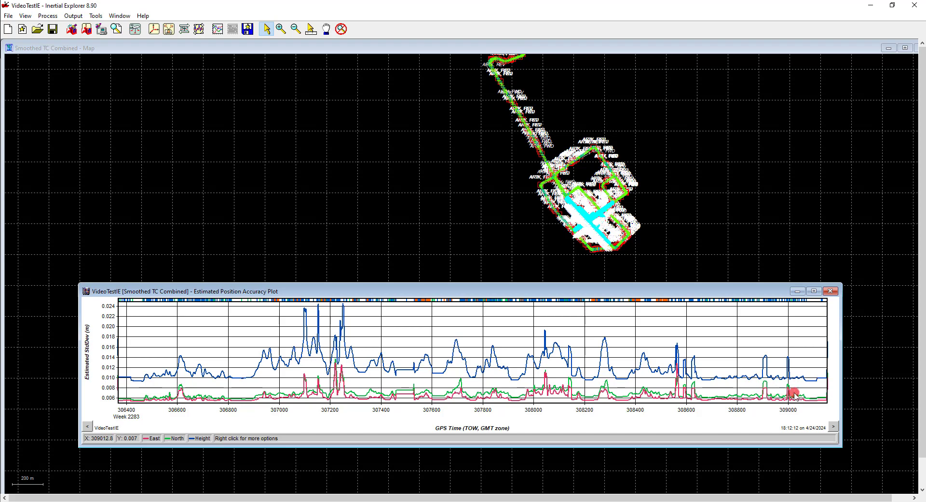
{"action": "mouse_move", "coordinate": [433, 299]}
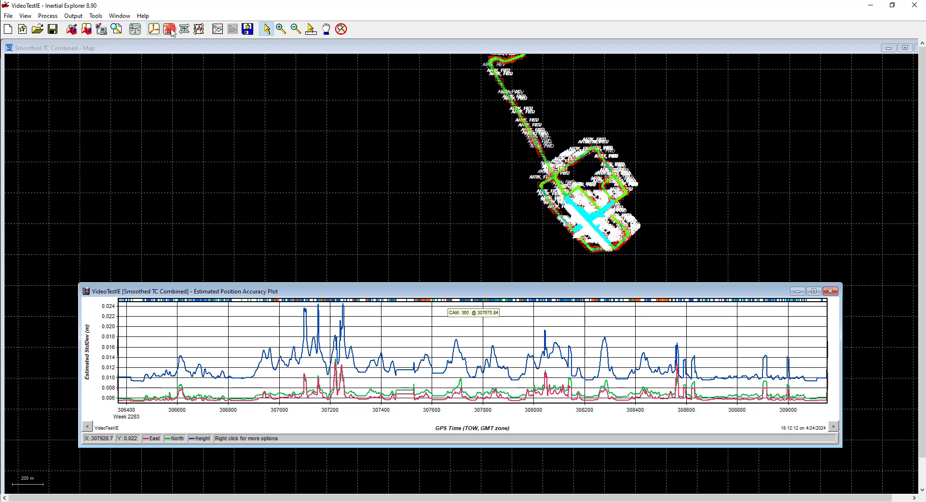
Plot the Number of satellites (BAR) and align it directly above the position accuracy plot for comparison over time.
{"action": "left_click", "coordinate": [217, 29]}
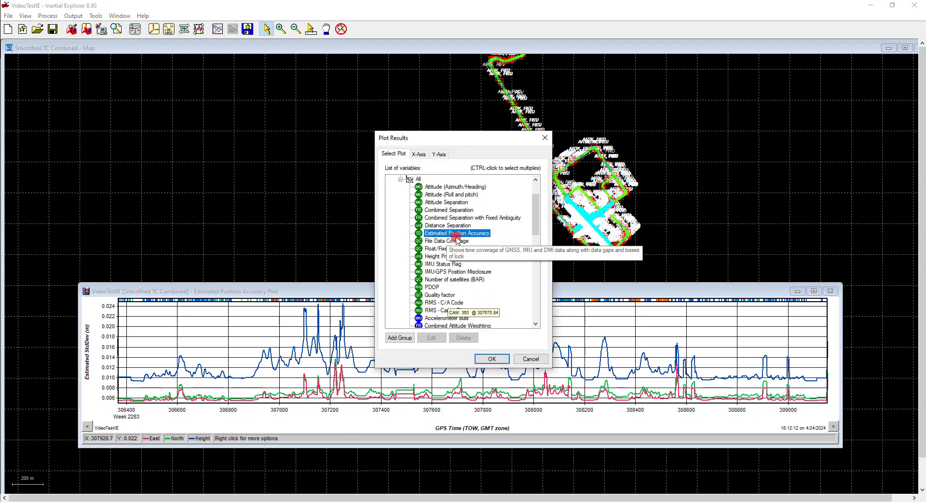
{"action": "scroll", "coordinate": [482, 264], "scroll_direction": "down", "scroll_amount": 1}
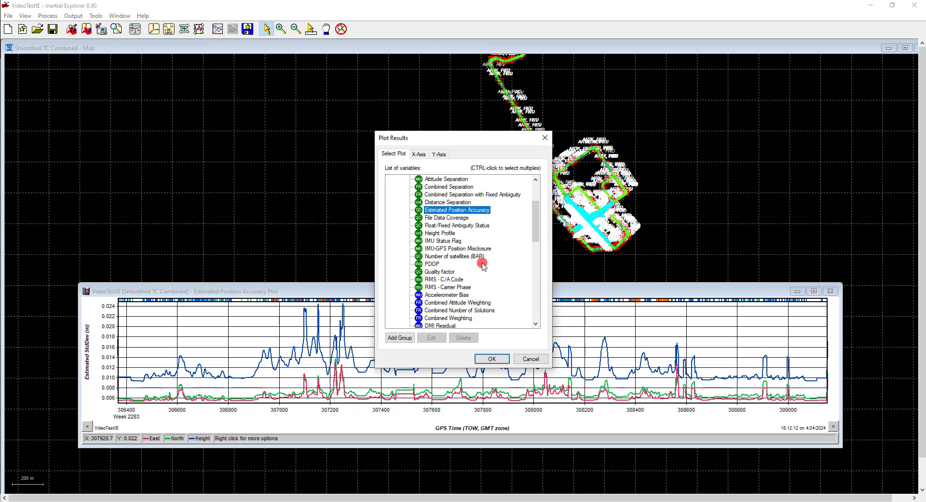
{"action": "double_click", "coordinate": [467, 259]}
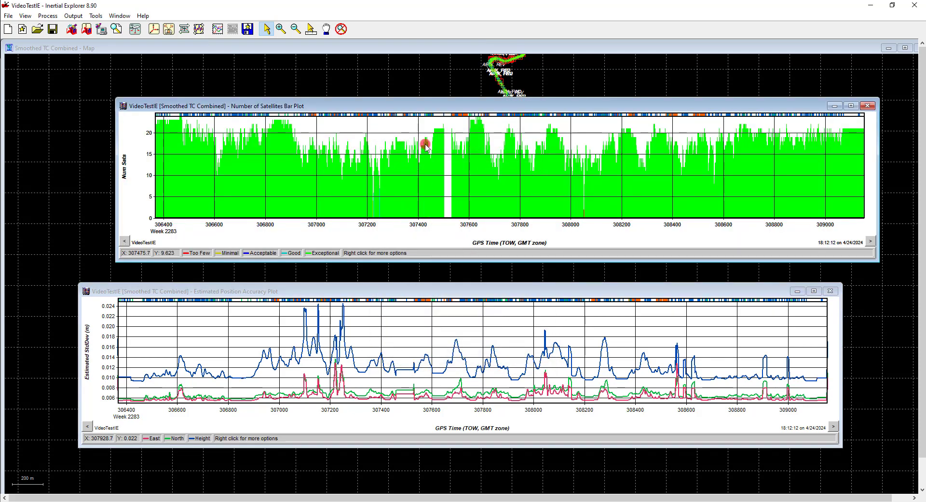
{"action": "left_click_drag", "start_coordinate": [420, 98], "coordinate": [384, 135]}
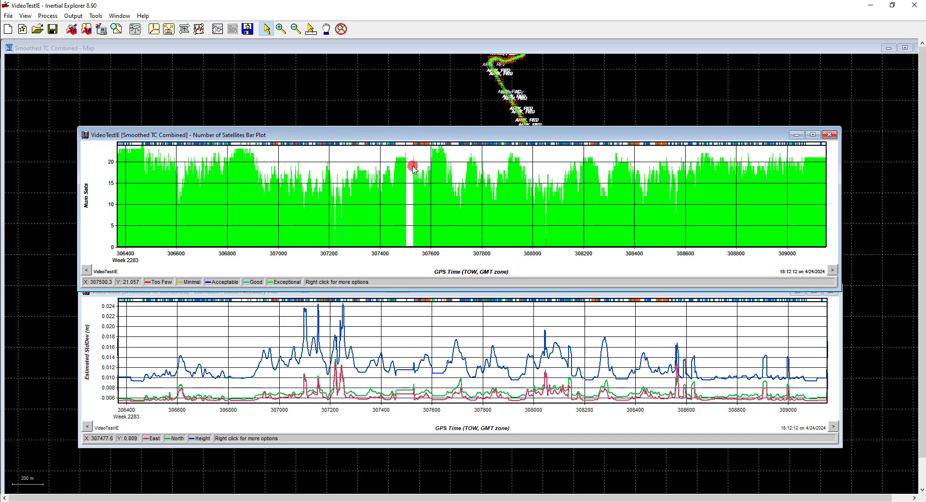
{"action": "left_click_drag", "start_coordinate": [400, 128], "coordinate": [408, 159]}
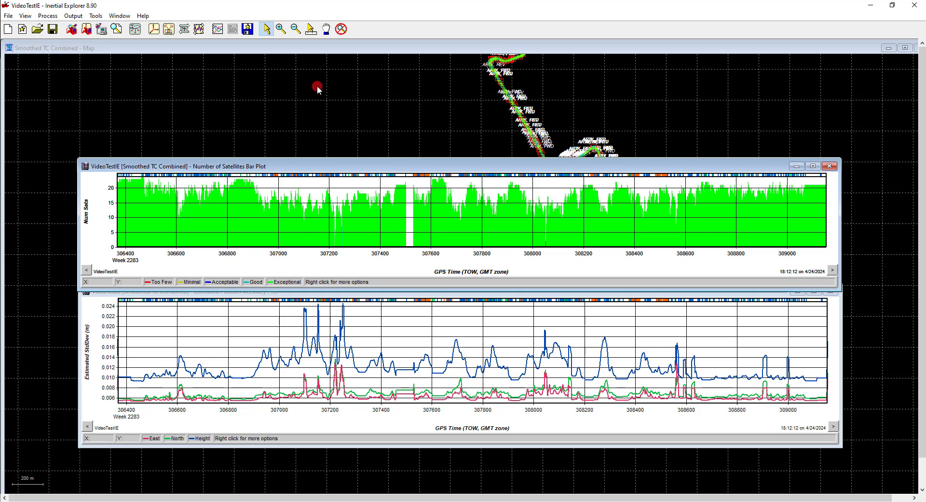
Plot the Combined Separation with Fixed Ambiguity, review the forward/reverse differences above the other plots, and close it.
{"action": "left_click", "coordinate": [202, 29]}
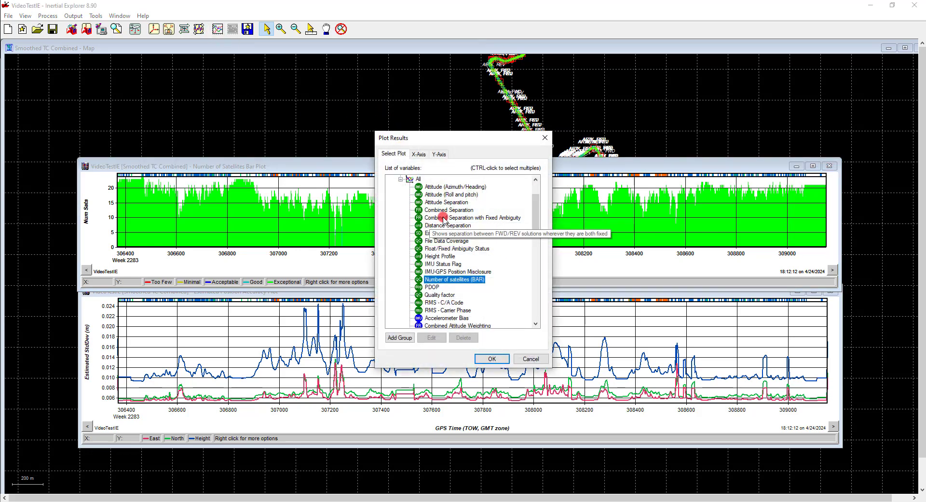
{"action": "double_click", "coordinate": [444, 219]}
{"action": "left_click_drag", "start_coordinate": [362, 95], "coordinate": [427, 52]}
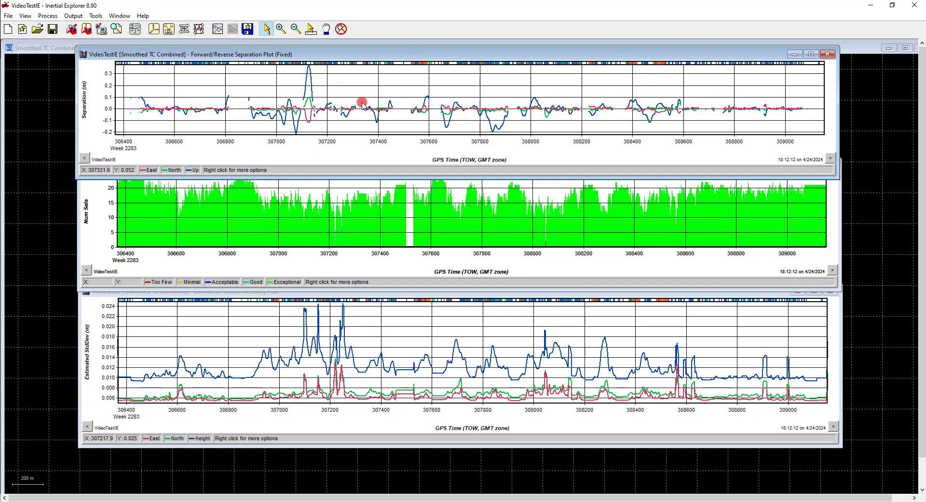
{"action": "left_click", "coordinate": [836, 57]}
Plot the Quality factor to review the solution quality along the trajectory, and close all the open result plots.
{"action": "left_click", "coordinate": [218, 29]}
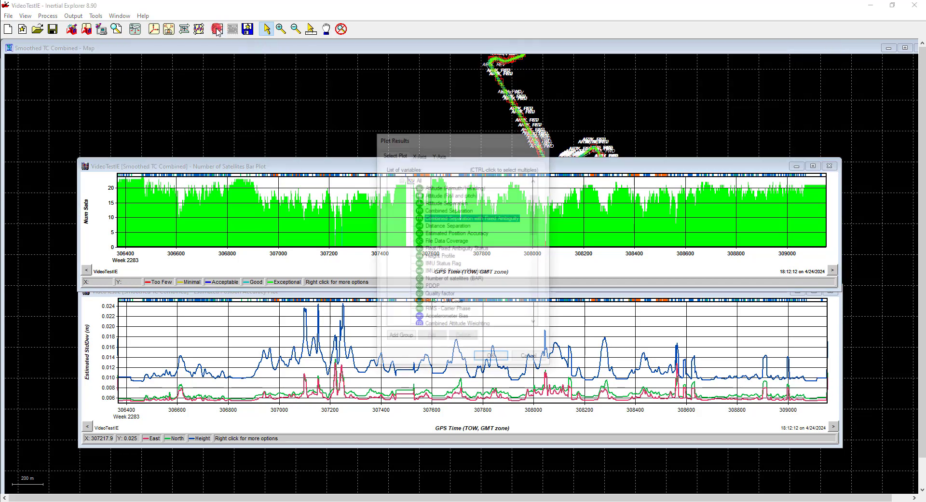
{"action": "scroll", "coordinate": [483, 248], "scroll_direction": "down", "scroll_amount": 1}
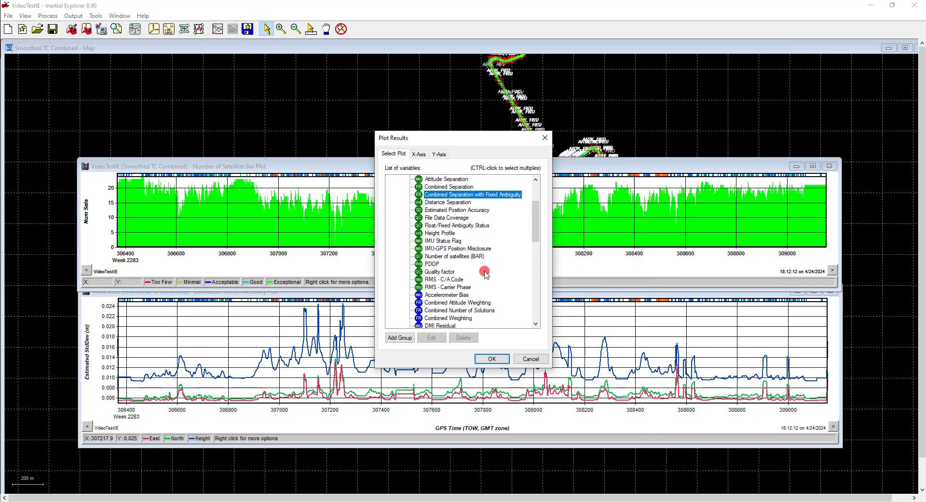
{"action": "double_click", "coordinate": [449, 272]}
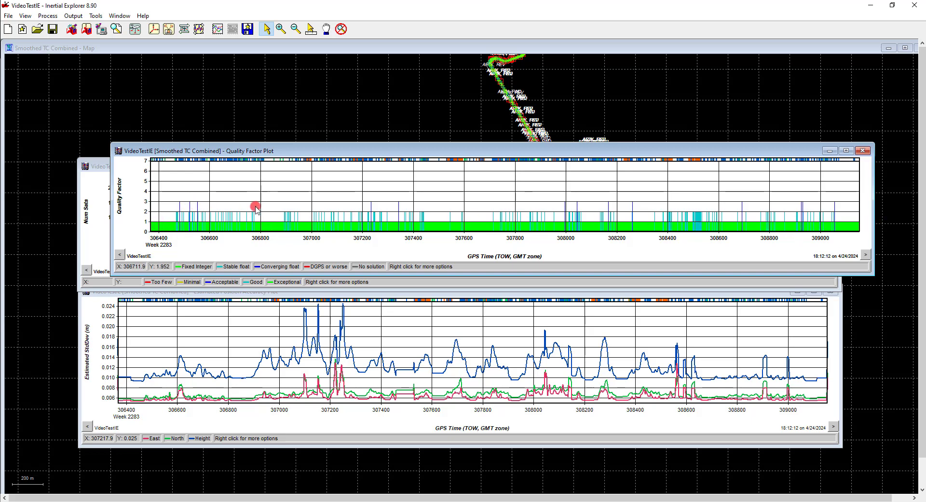
{"action": "left_click", "coordinate": [863, 151]}
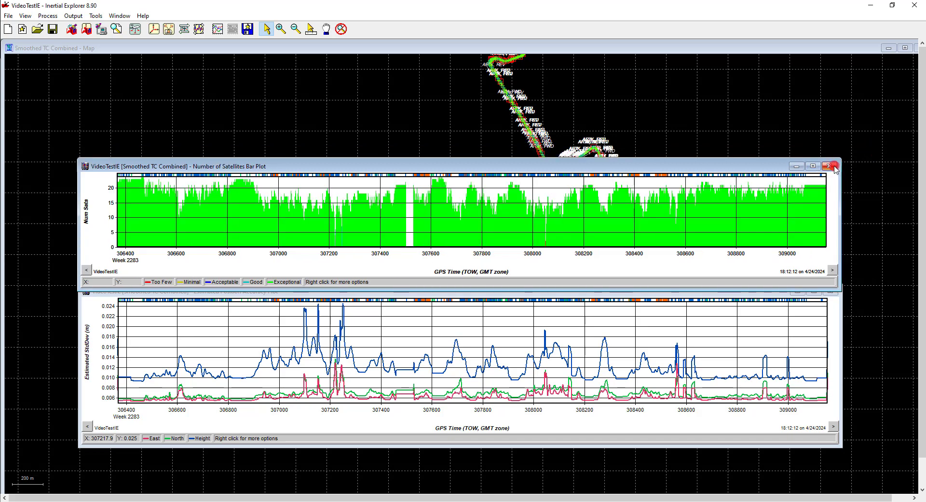
{"action": "left_click", "coordinate": [829, 166]}
{"action": "left_click", "coordinate": [830, 292]}
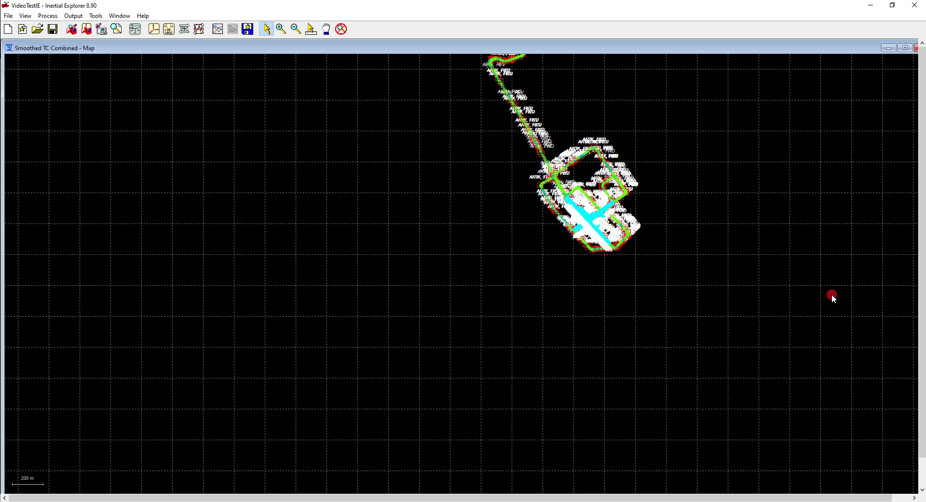
View the export file, source and profile options in the Export Coordinates Wizard, and close it without exporting.
{"action": "left_click", "coordinate": [74, 16]}
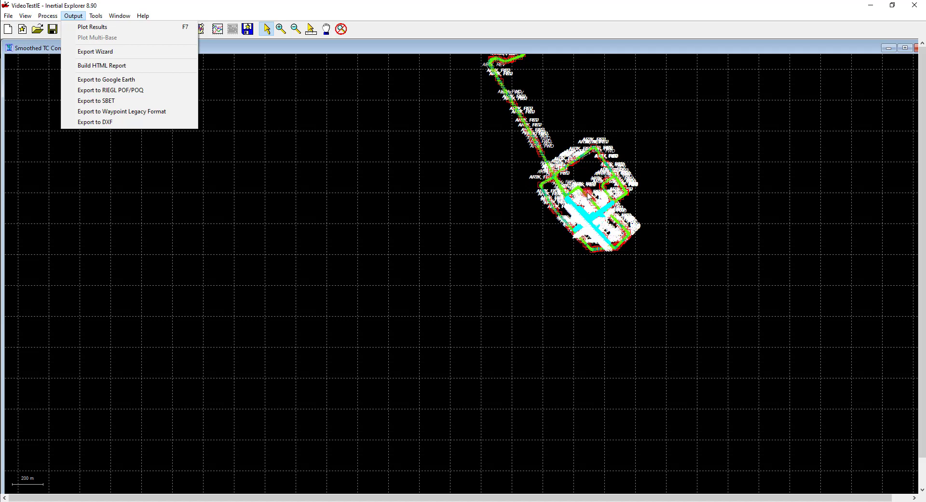
{"action": "left_click", "coordinate": [111, 56]}
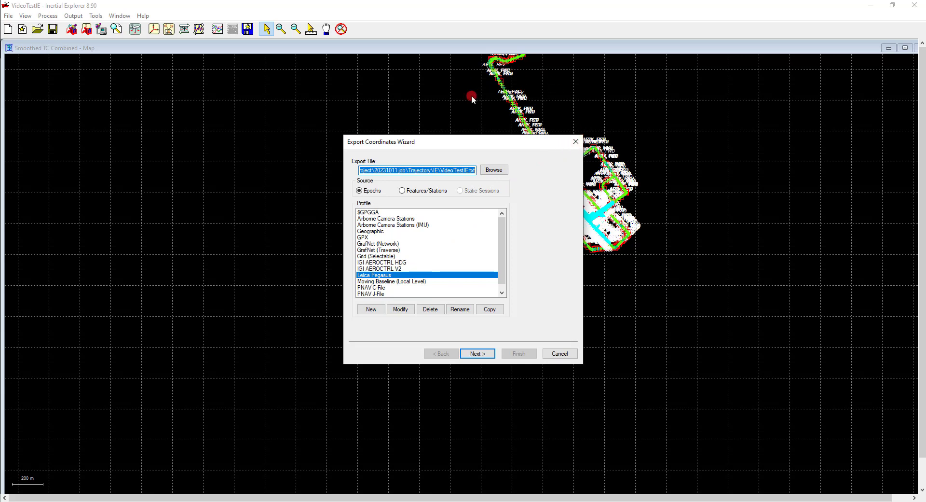
{"action": "left_click", "coordinate": [576, 141]}
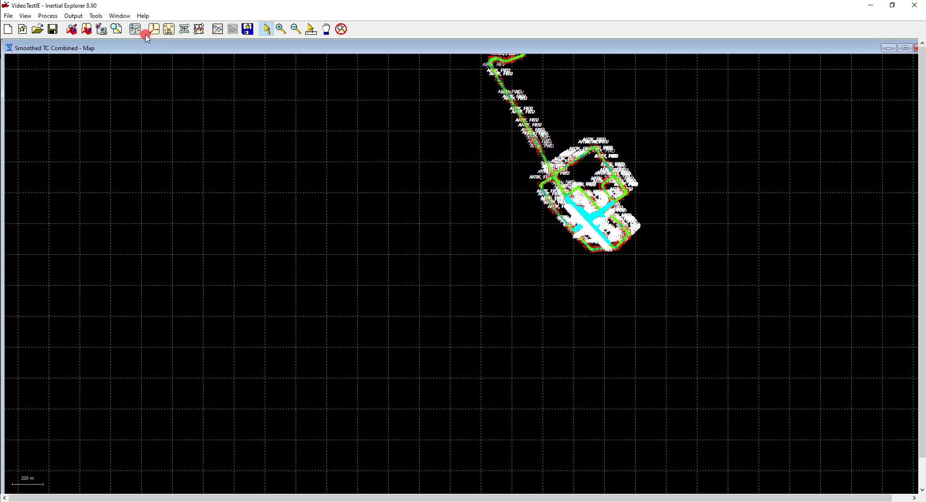
{"action": "left_click", "coordinate": [98, 17]}
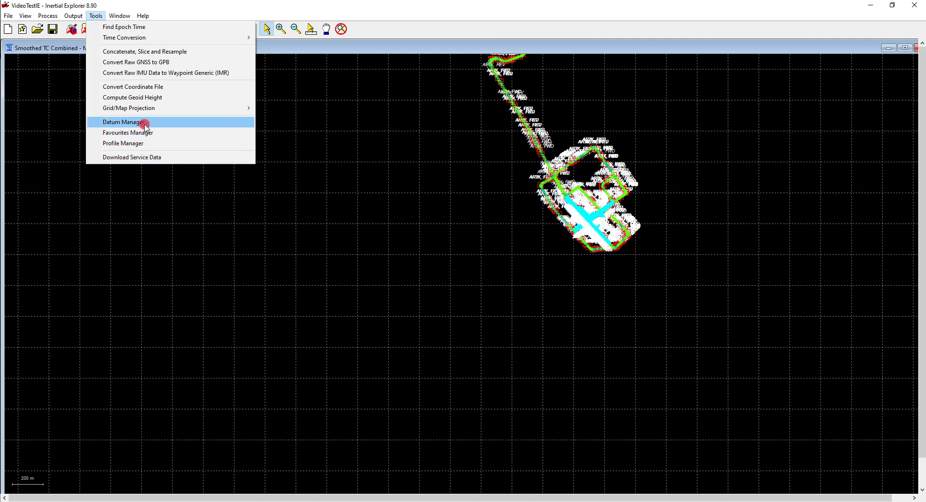
{"action": "mouse_move", "coordinate": [141, 108]}
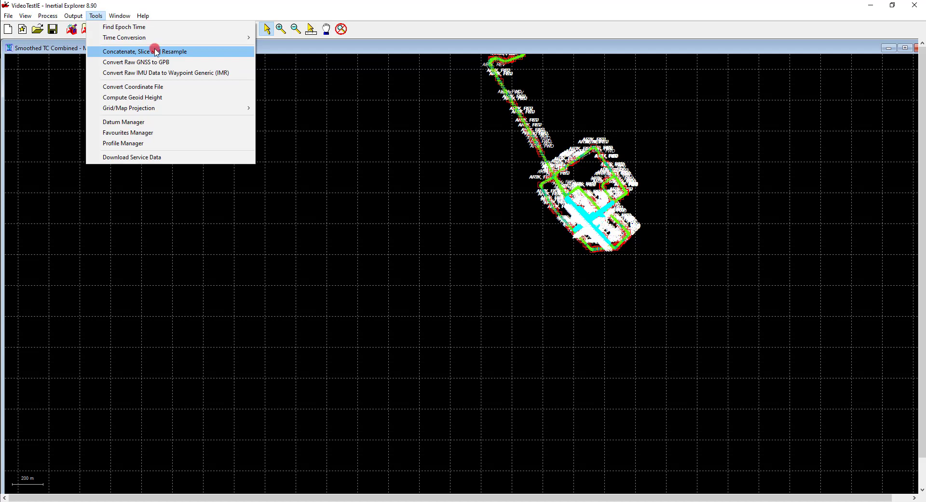
{"action": "left_click", "coordinate": [408, 167]}
{"action": "scroll", "coordinate": [407, 127], "scroll_direction": "down", "scroll_amount": 3}
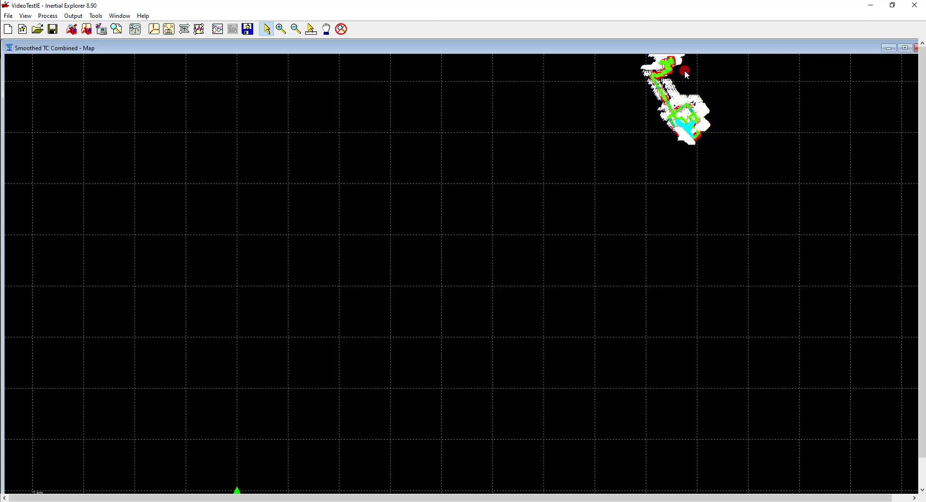
{"action": "scroll", "coordinate": [711, 54], "scroll_direction": "up", "scroll_amount": 2}
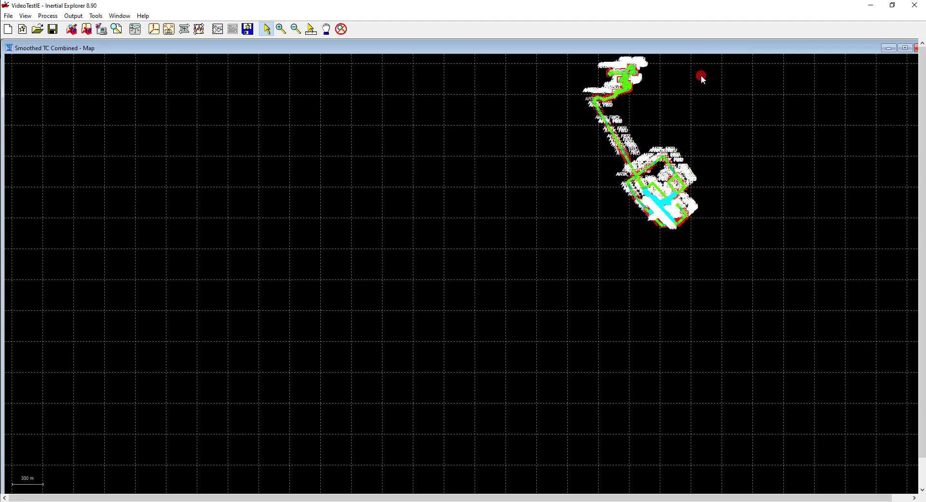